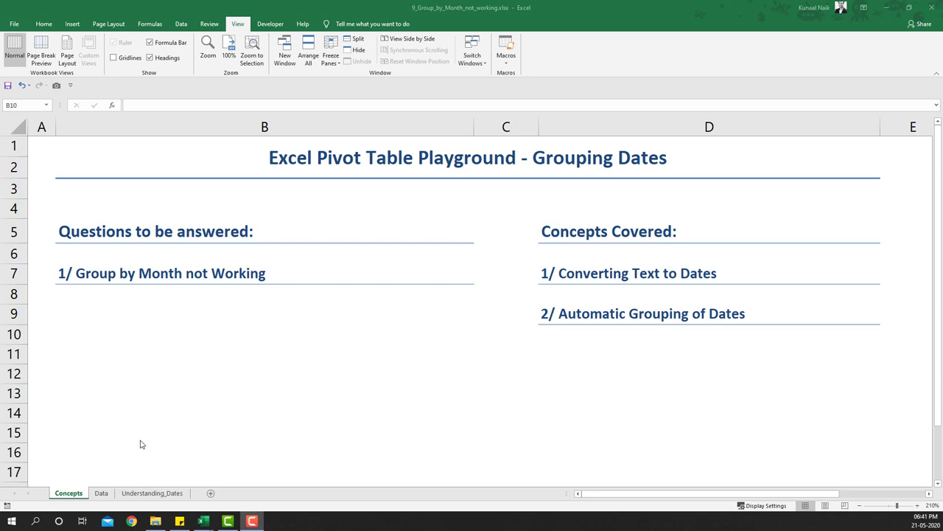
# Step: On the Data sheet, look over the Transaction_Date and Sales values and select a cell in the table
pyautogui.click(106, 494)
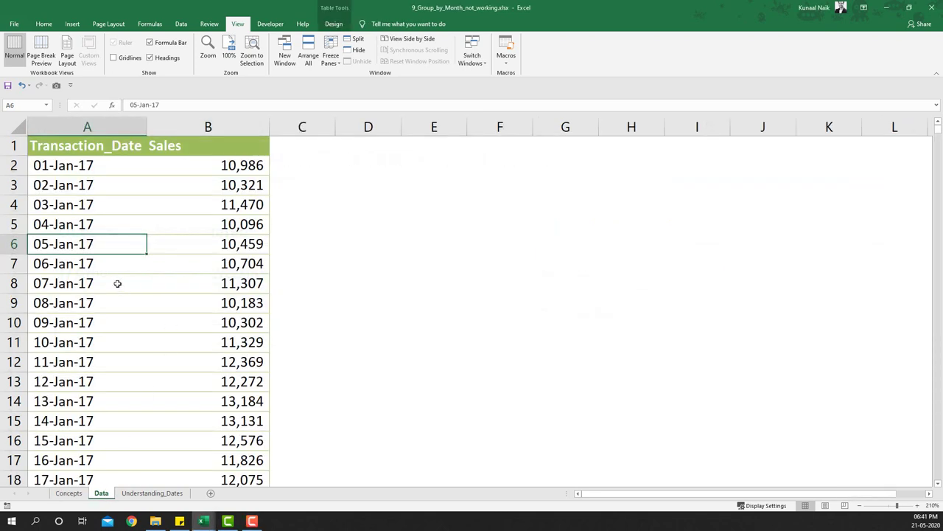
pyautogui.moveTo(79, 145); pyautogui.dragTo(63, 310)
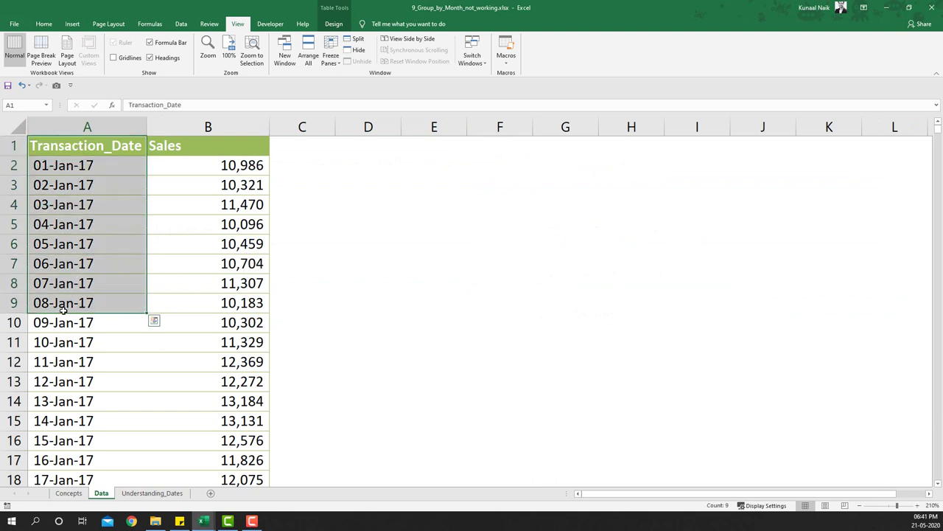
pyautogui.click(106, 224)
pyautogui.click(221, 204)
pyautogui.moveTo(218, 169); pyautogui.dragTo(222, 268)
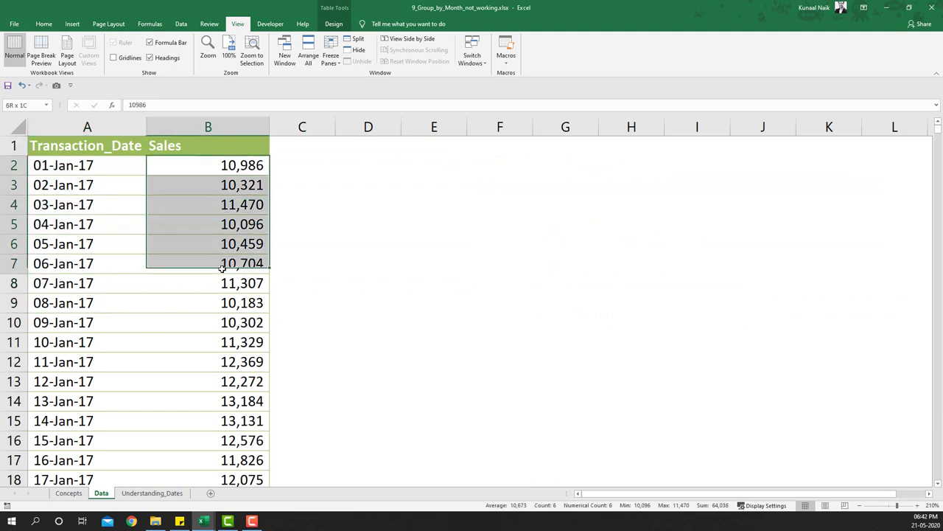
pyautogui.click(190, 239)
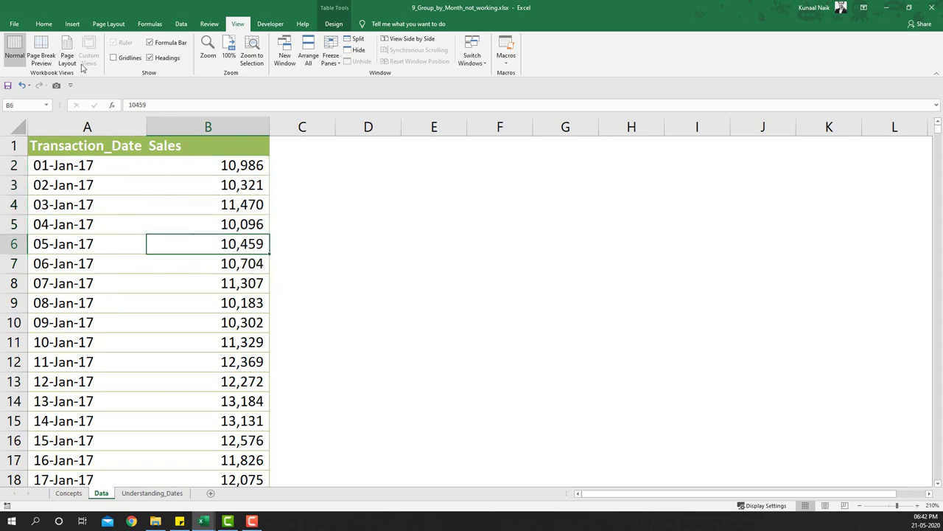
# Step: Insert a PivotTable on a new sheet with Transaction_Date in Rows and Sum of Sales in Values
pyautogui.click(72, 23)
pyautogui.click(15, 52)
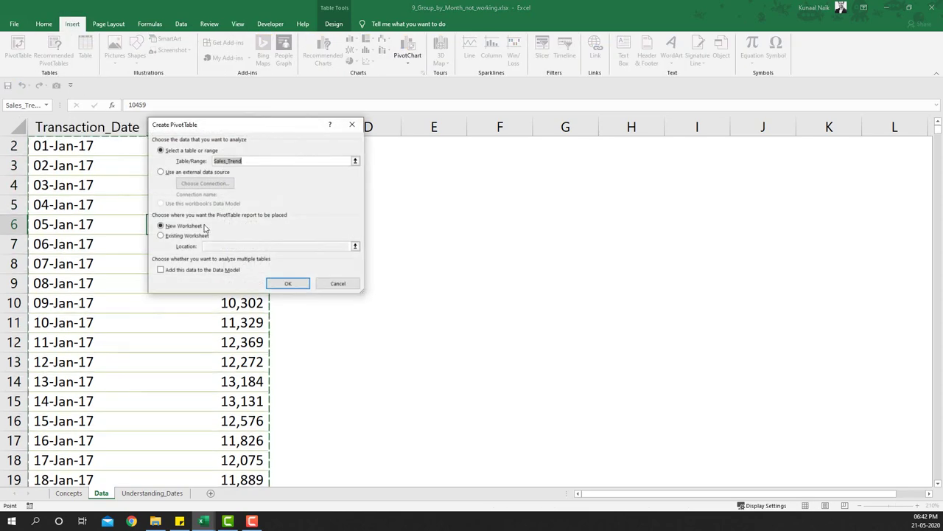
pyautogui.click(288, 284)
pyautogui.moveTo(816, 182); pyautogui.dragTo(817, 439)
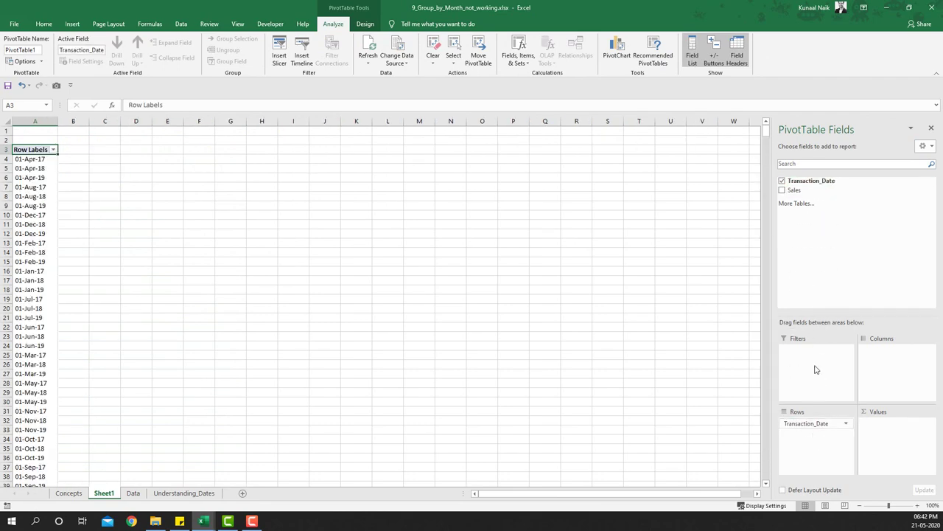
pyautogui.moveTo(800, 191); pyautogui.dragTo(891, 442)
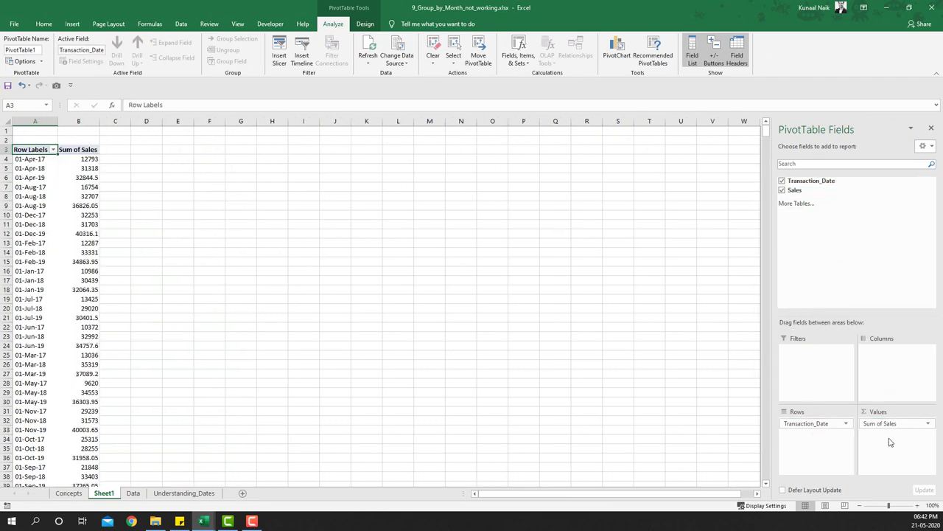
# Step: Review the pivot's date row labels and Sum of Sales values against the Data sheet
pyautogui.moveTo(35, 168); pyautogui.dragTo(34, 280)
pyautogui.click(133, 493)
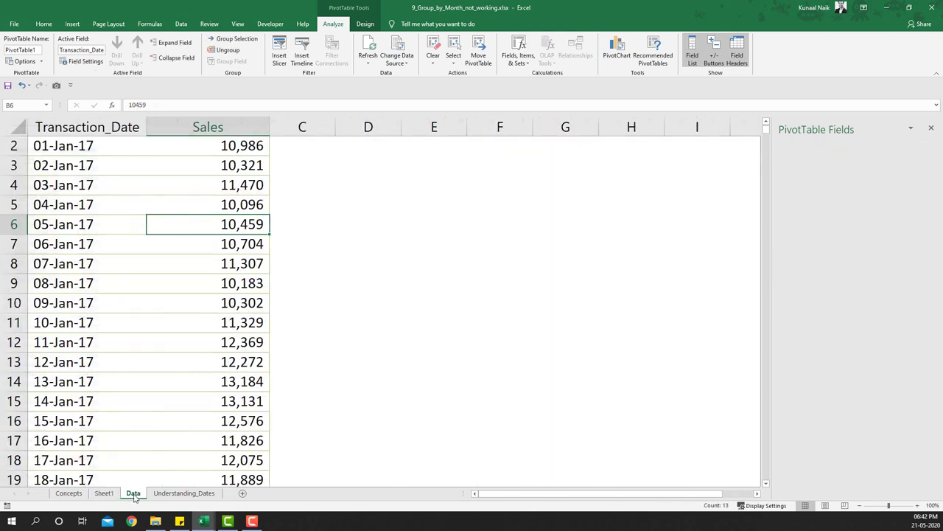
pyautogui.click(104, 493)
pyautogui.moveTo(87, 177); pyautogui.dragTo(88, 261)
pyautogui.click(81, 224)
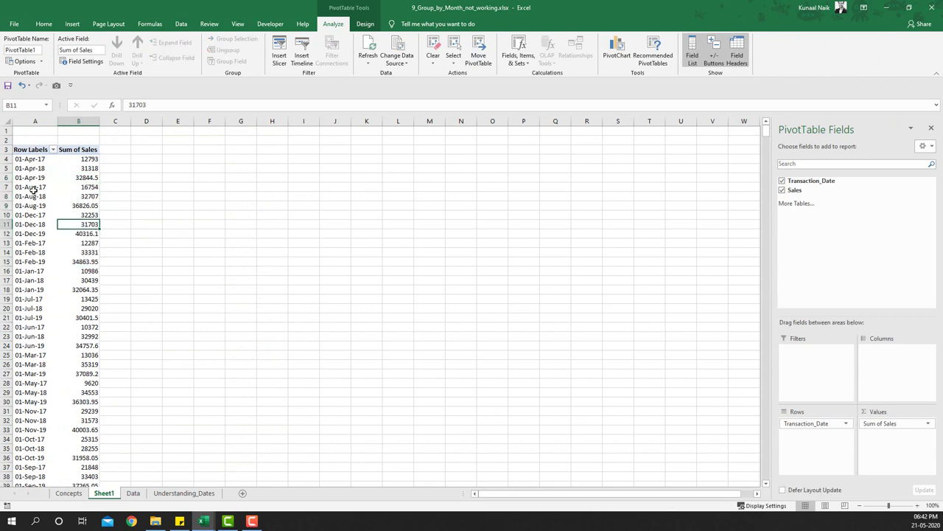
# Step: Try grouping the 01-Aug-17 date labels, dismiss the 'Cannot group that selection' error, then go to Understanding_Dates
pyautogui.rightClick(34, 187)
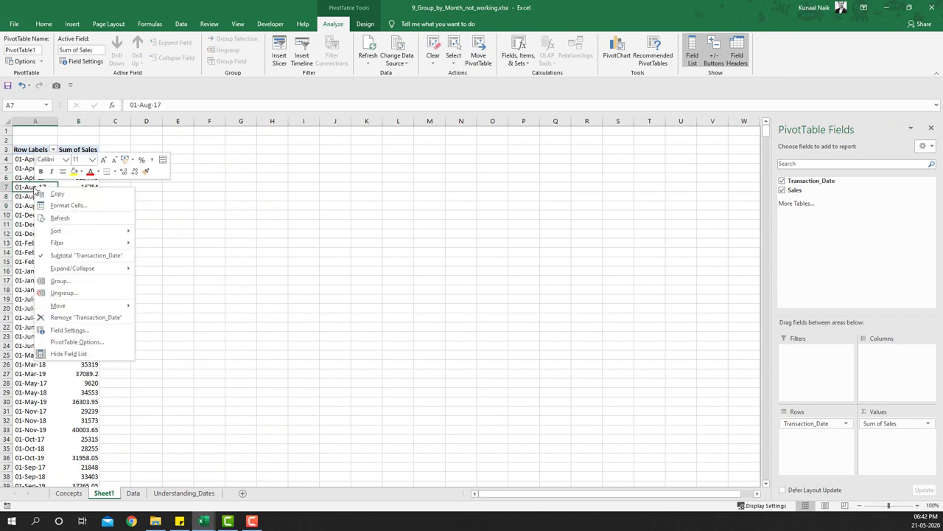
pyautogui.click(83, 284)
pyautogui.moveTo(469, 250); pyautogui.dragTo(246, 215)
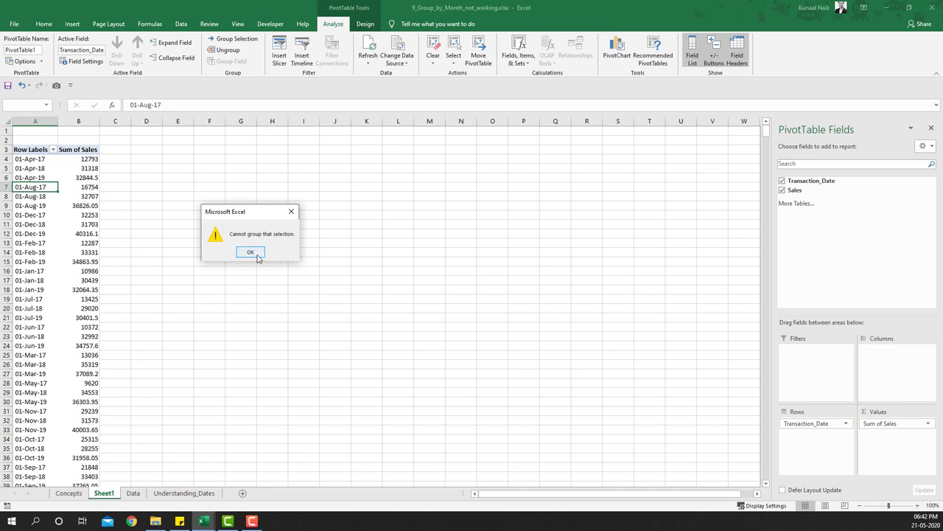
pyautogui.click(250, 252)
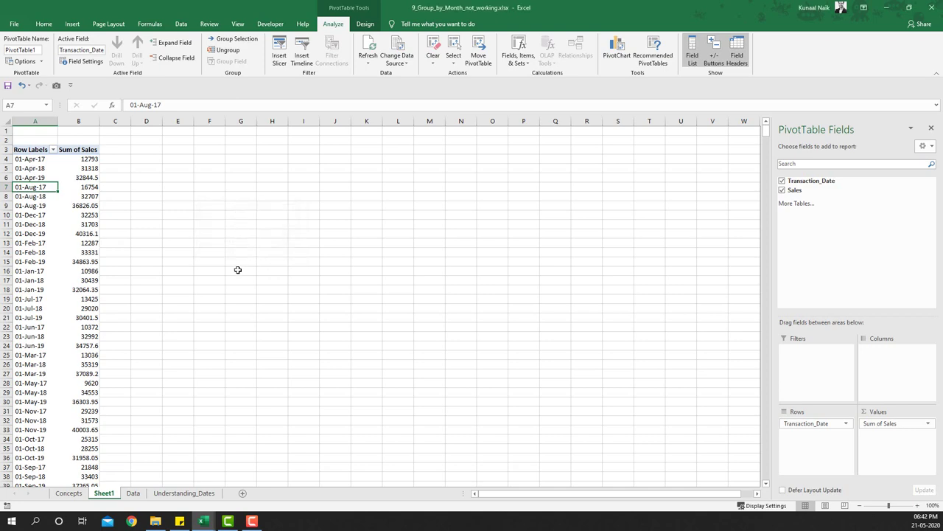
pyautogui.click(186, 494)
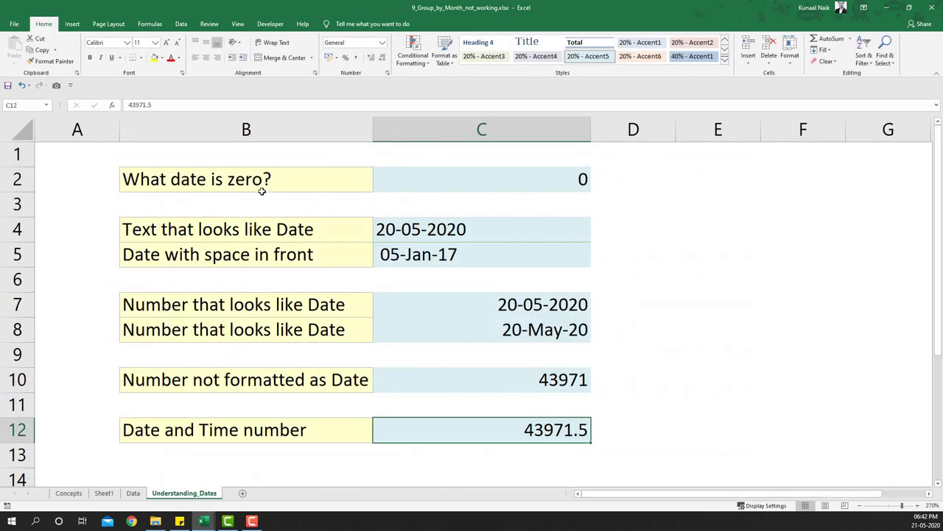
pyautogui.click(492, 179)
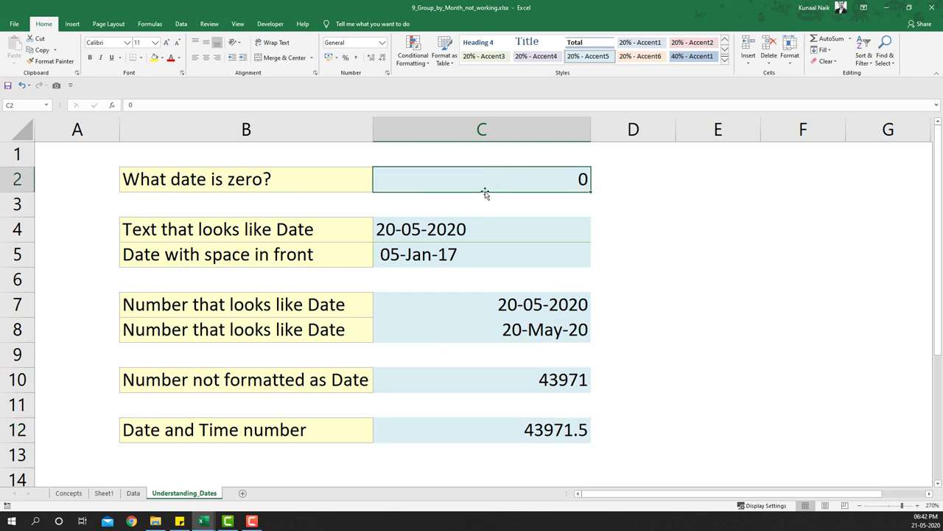
pyautogui.hotkey('ctrl', '1')
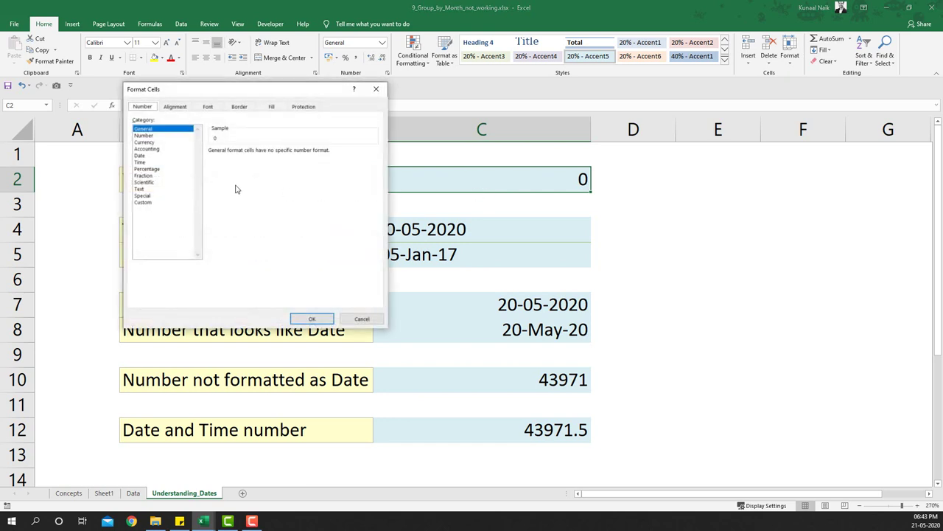
pyautogui.moveTo(246, 90); pyautogui.dragTo(733, 166)
pyautogui.click(635, 234)
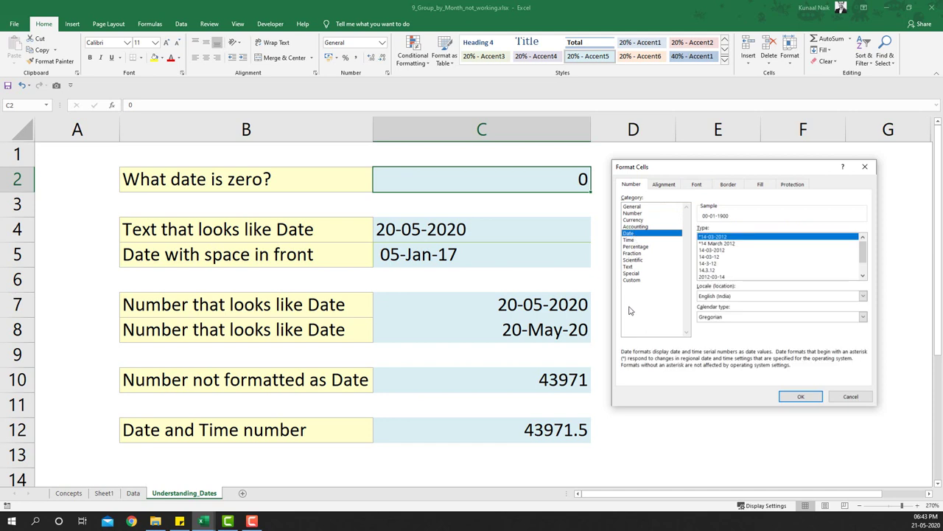
pyautogui.click(716, 244)
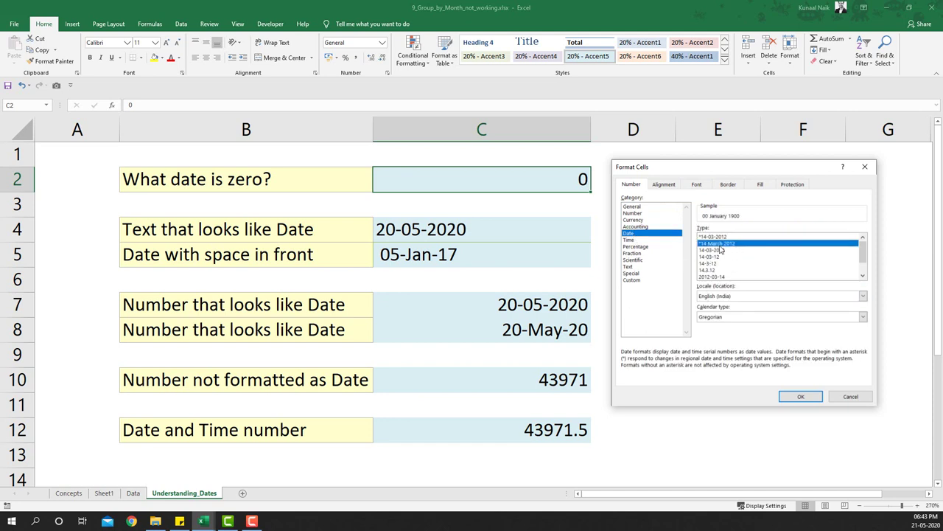
pyautogui.click(799, 397)
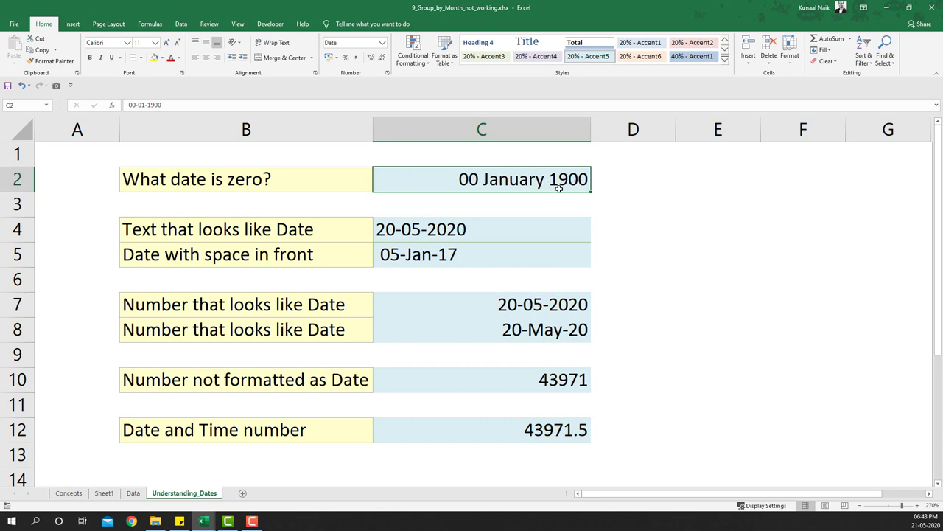
pyautogui.write('1')
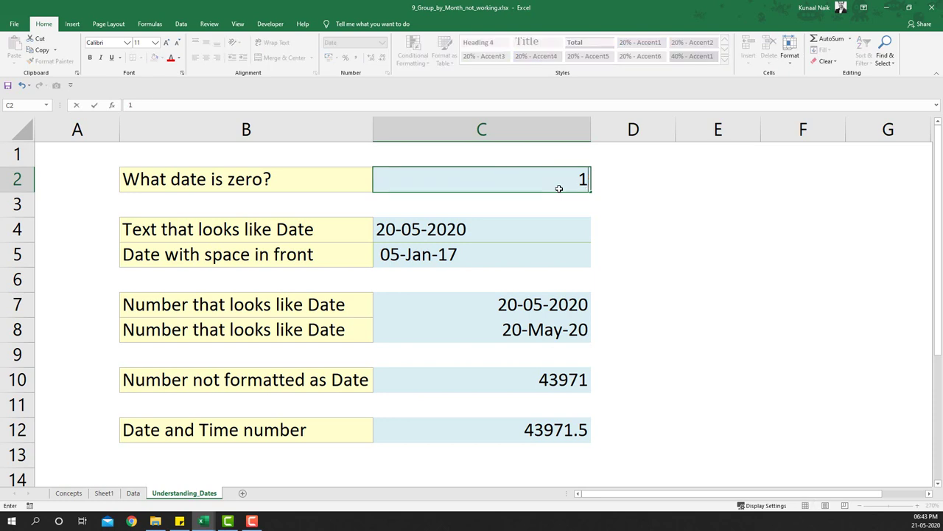
pyautogui.press('Return')
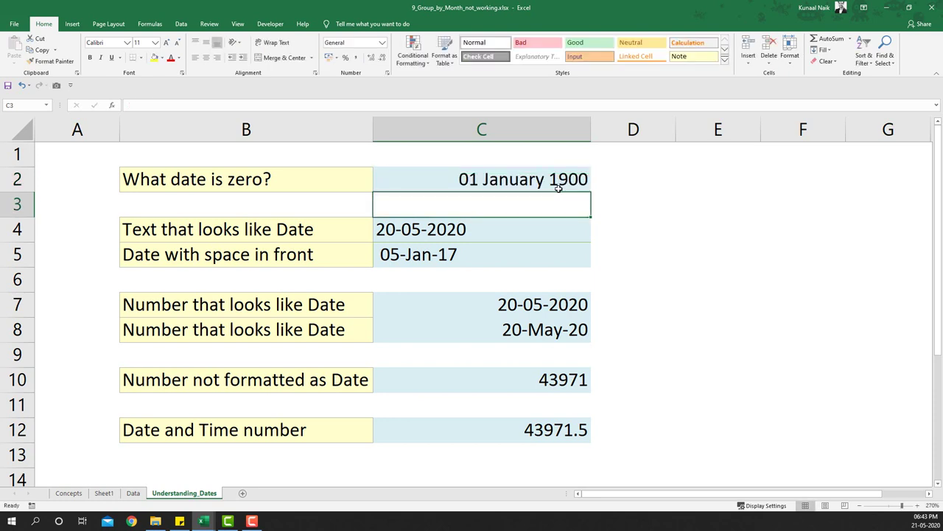
pyautogui.click(543, 188)
pyautogui.write('2')
pyautogui.press('Return')
pyautogui.click(543, 179)
pyautogui.write('3')
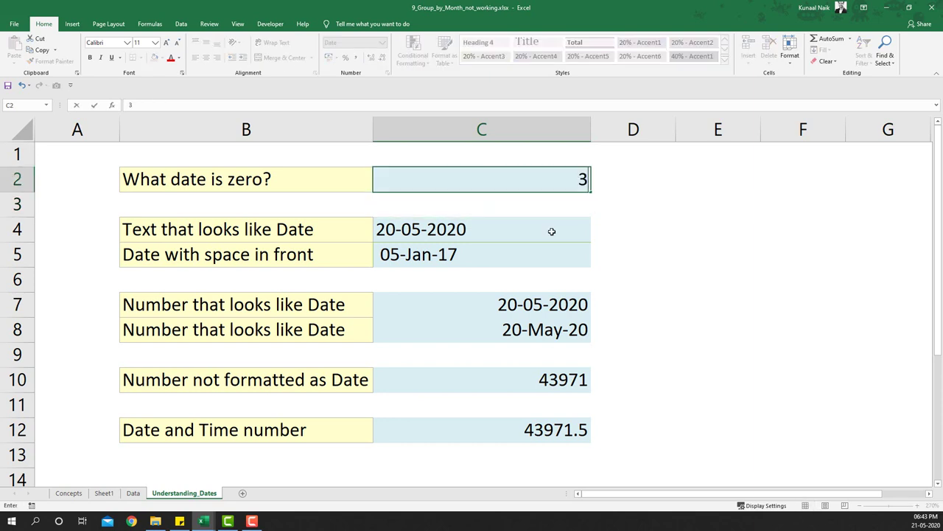
pyautogui.click(552, 231)
pyautogui.click(549, 180)
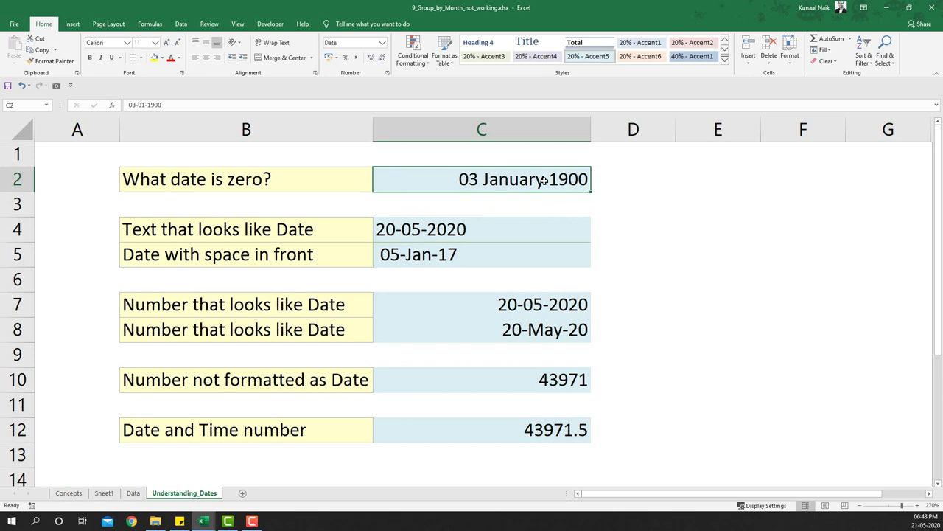
pyautogui.write('0')
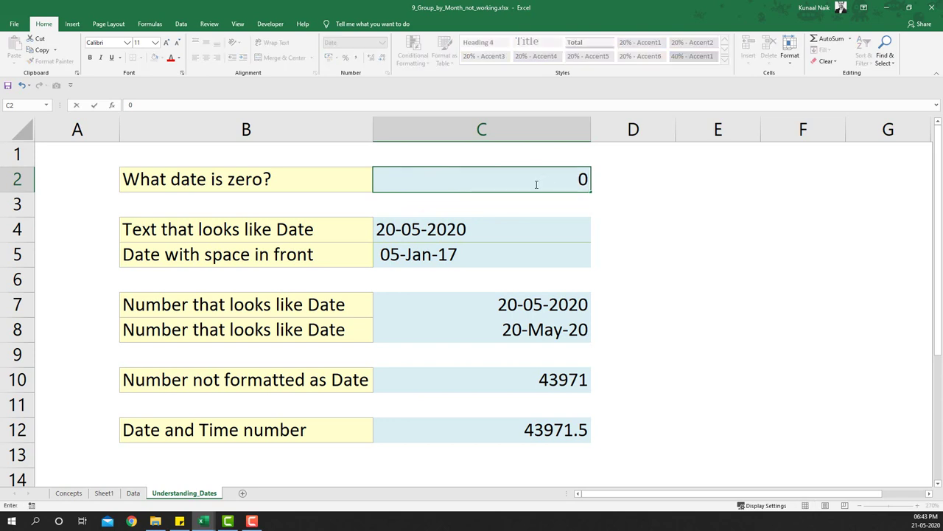
pyautogui.click(544, 213)
pyautogui.moveTo(335, 184); pyautogui.dragTo(383, 182)
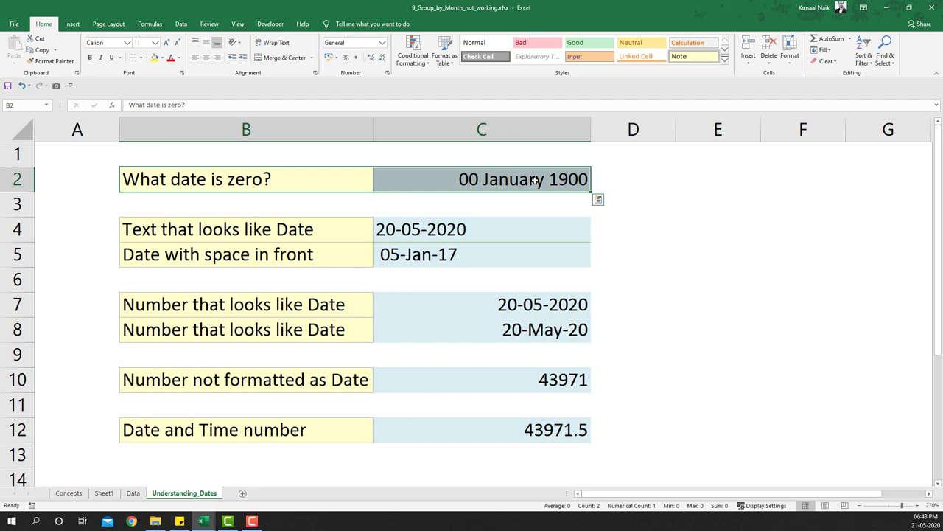
pyautogui.click(485, 187)
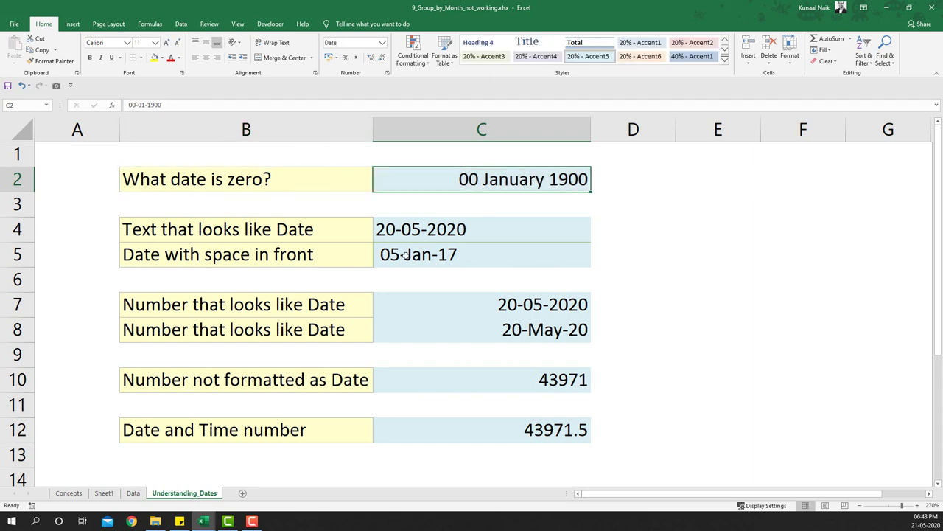
pyautogui.click(251, 230)
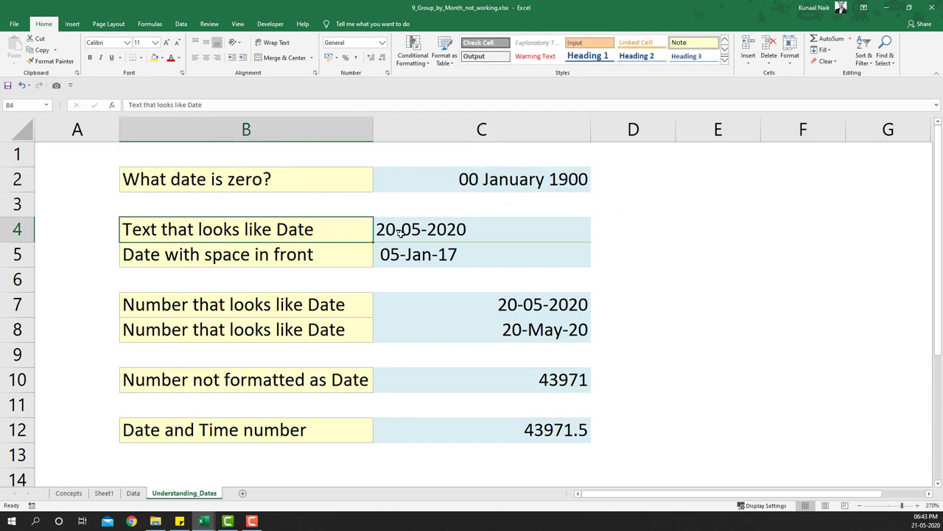
# Step: Compare the text date in C4 with the Data sheet's 04-Jan-17 and 05-Jan-17 dates
pyautogui.click(427, 232)
pyautogui.click(132, 493)
pyautogui.moveTo(74, 227)
pyautogui.mouseDown()
pyautogui.moveTo(78, 248)
pyautogui.moveTo(74, 226)
pyautogui.mouseUp()
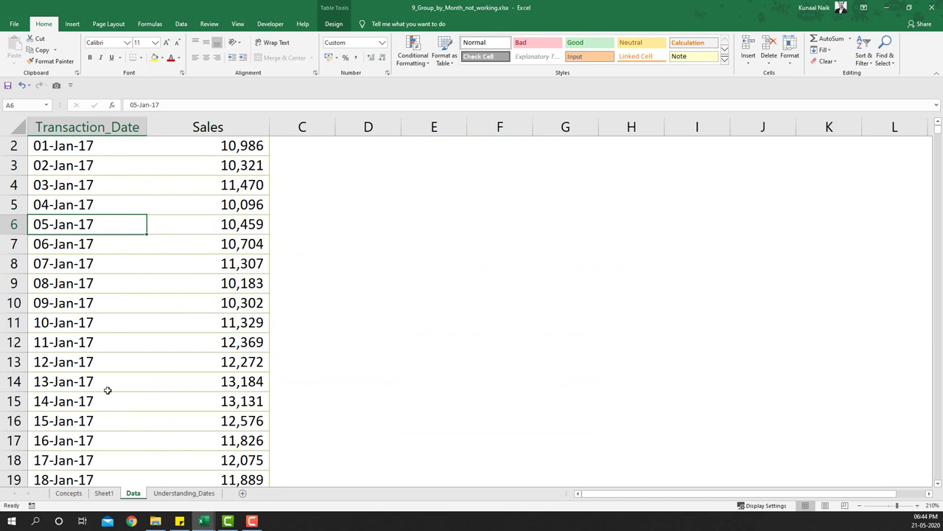
pyautogui.click(184, 493)
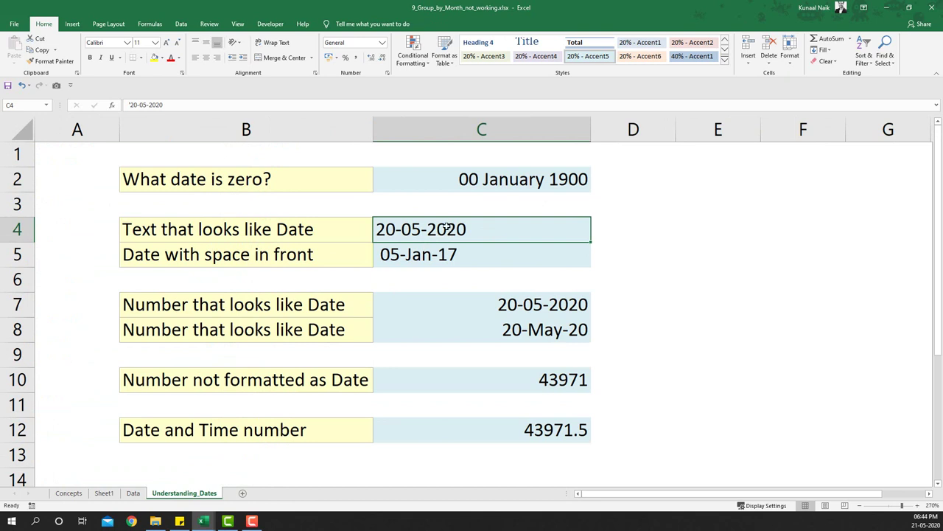
# Step: Select the number dates C7:C8 and text dates C4:C5, then open Format Cells for C2
pyautogui.click(507, 307)
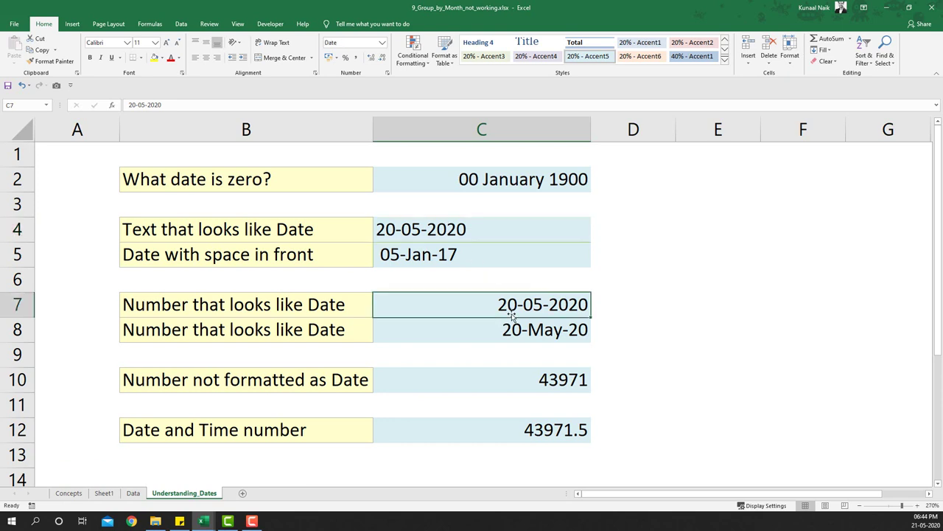
pyautogui.moveTo(507, 307); pyautogui.dragTo(509, 324)
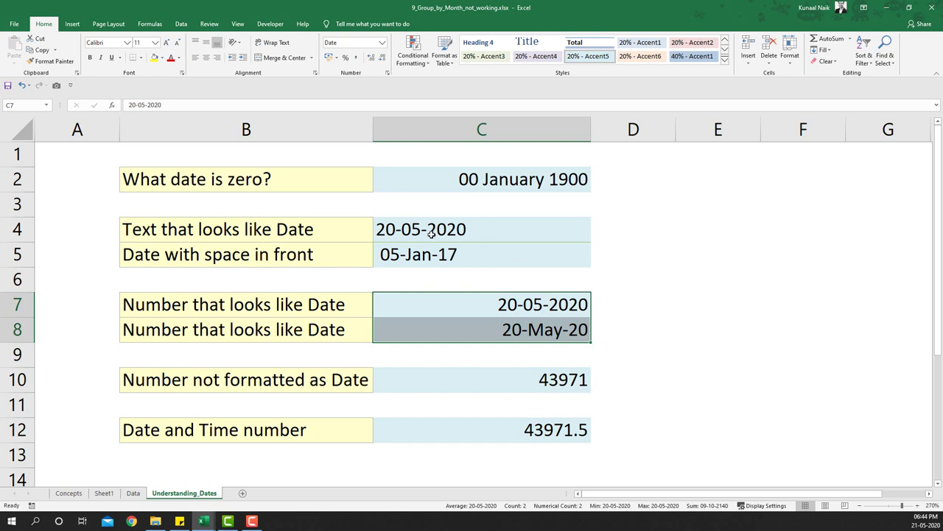
pyautogui.moveTo(427, 232); pyautogui.dragTo(424, 243)
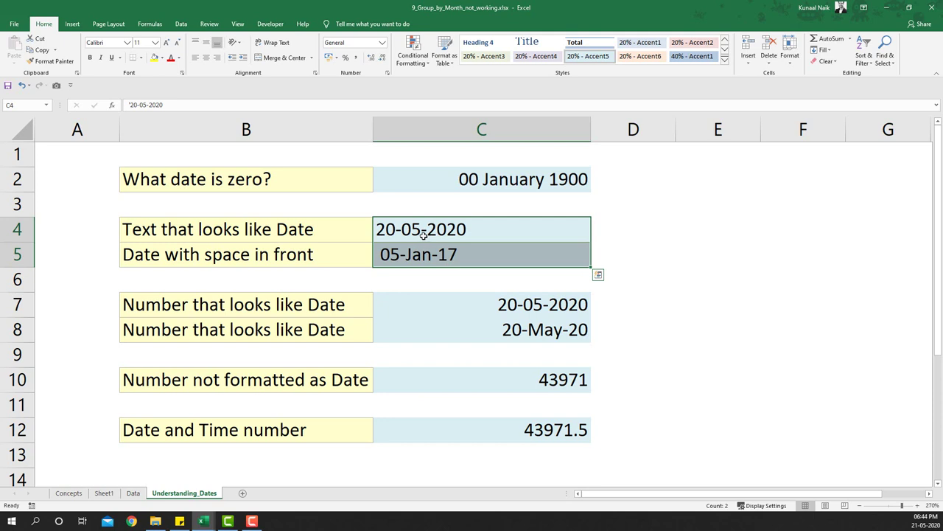
pyautogui.click(520, 179)
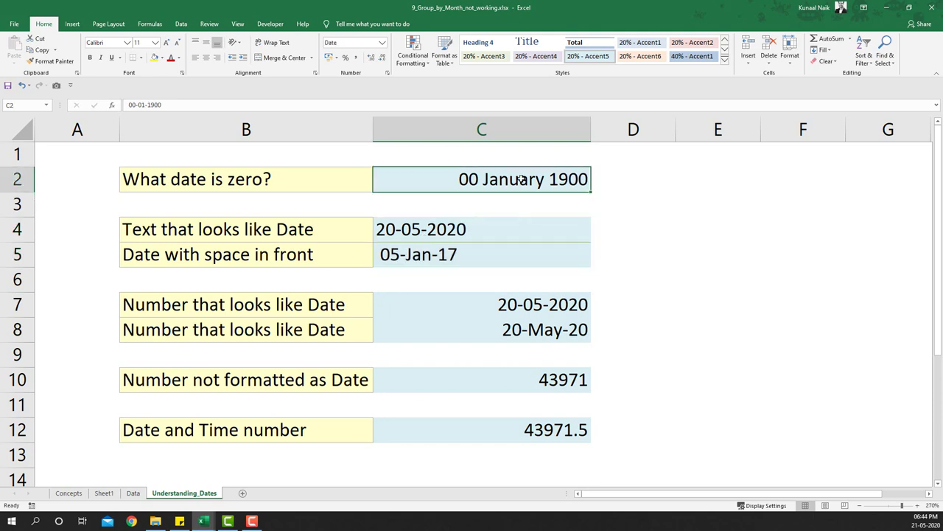
pyautogui.hotkey('ctrl', '1')
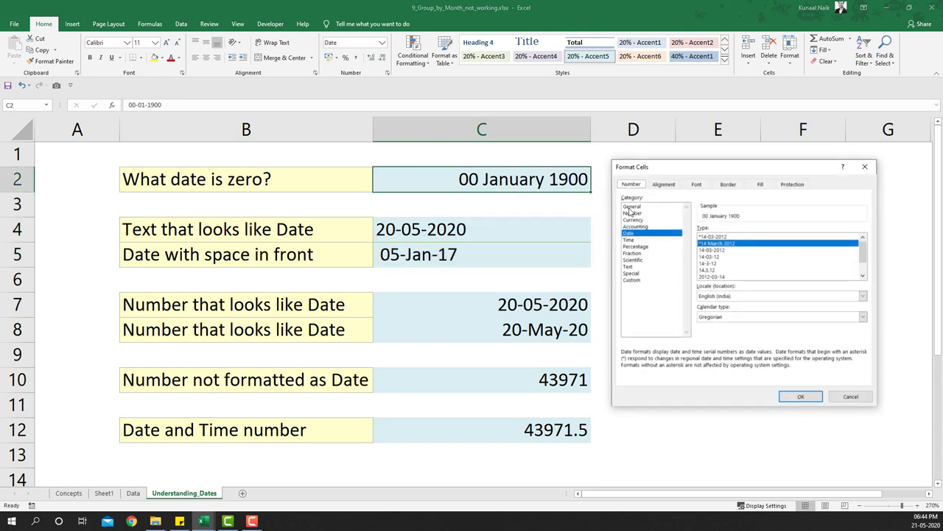
# Step: Preview General for C2 without applying it, then format the text dates C4:C5 as General
pyautogui.click(628, 206)
pyautogui.click(850, 396)
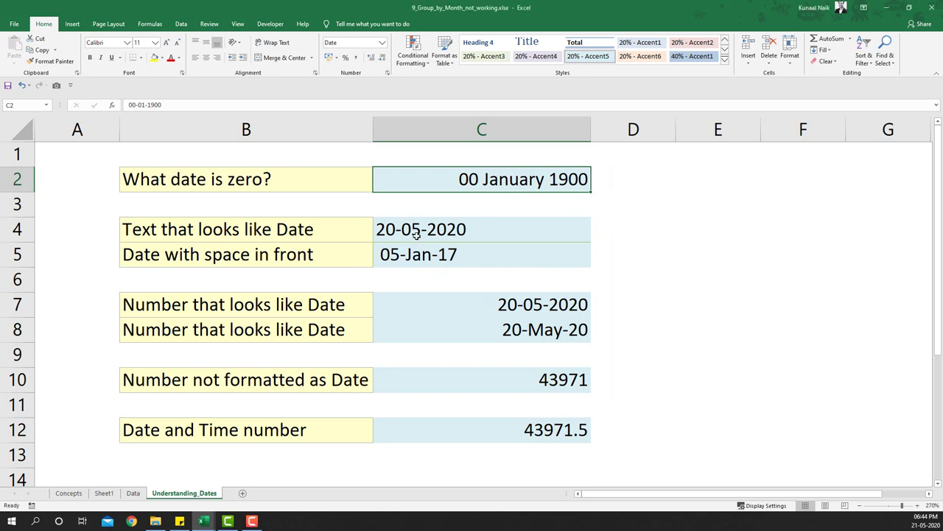
pyautogui.moveTo(415, 236); pyautogui.dragTo(416, 252)
pyautogui.hotkey('ctrl', '1')
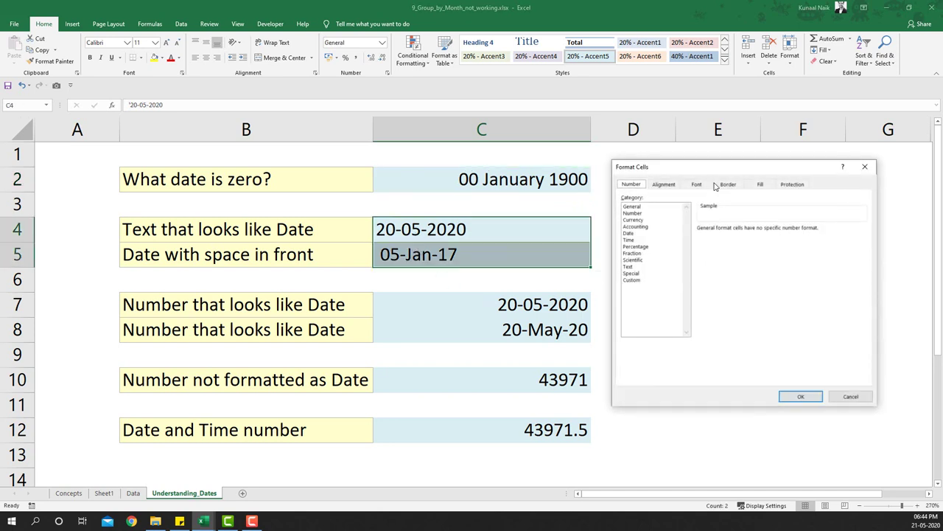
pyautogui.click(634, 213)
pyautogui.click(632, 207)
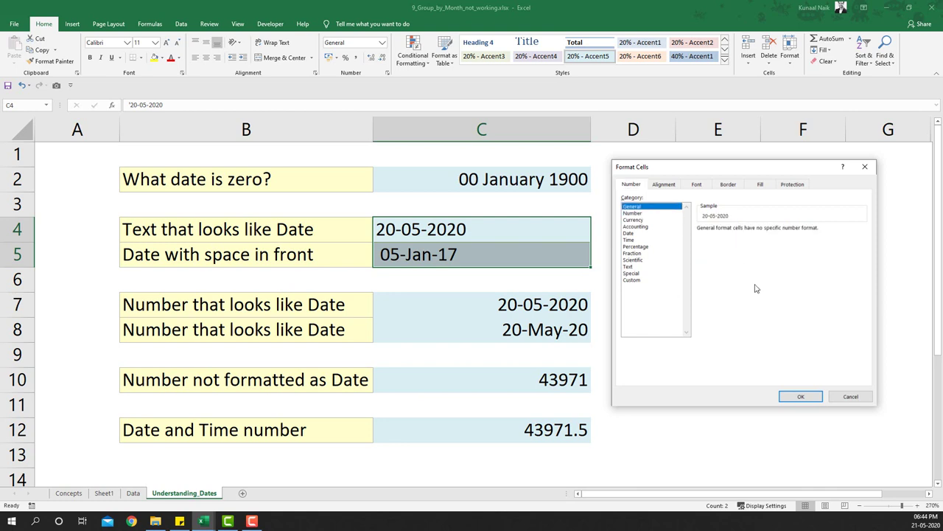
pyautogui.click(796, 398)
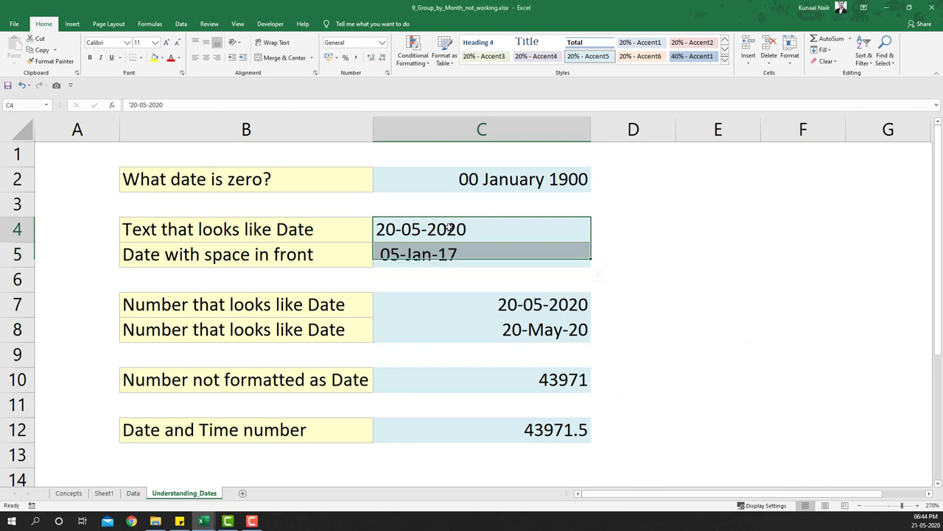
pyautogui.moveTo(452, 257); pyautogui.dragTo(456, 240)
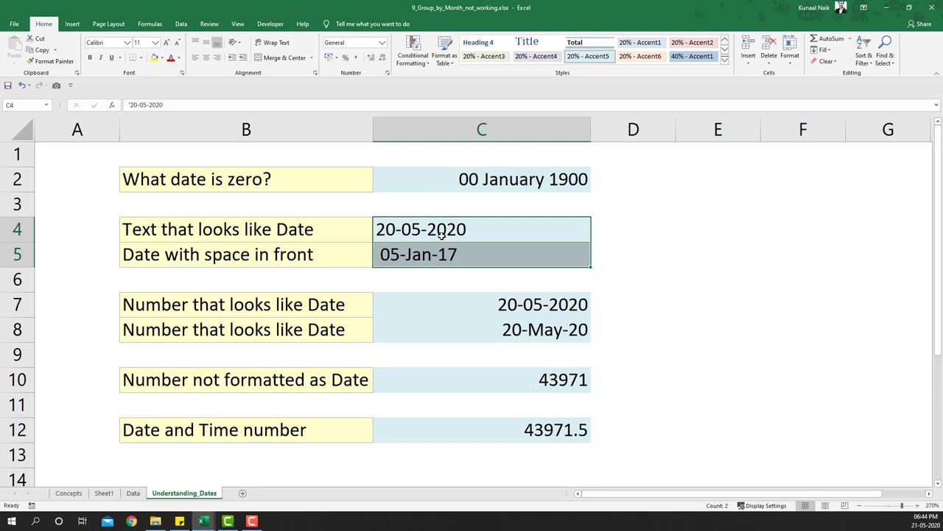
pyautogui.click(195, 308)
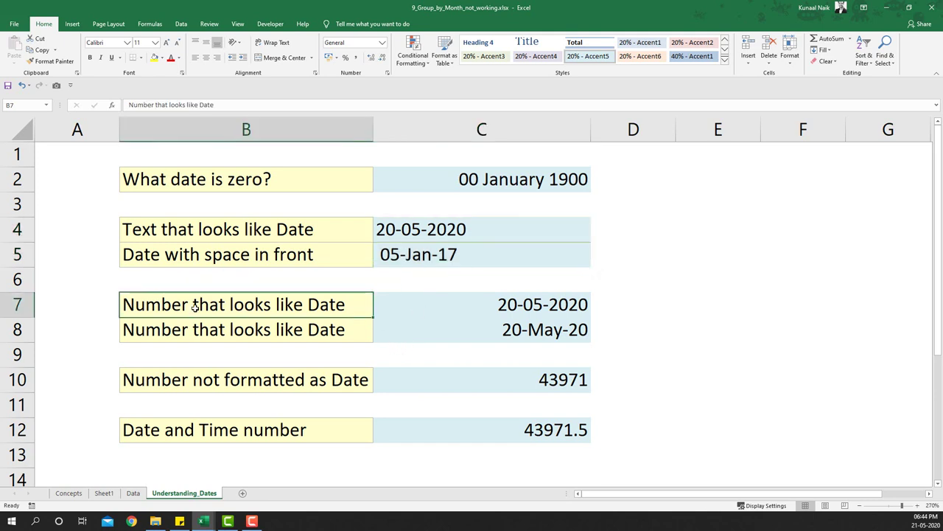
pyautogui.click(347, 329)
pyautogui.moveTo(500, 310); pyautogui.dragTo(507, 325)
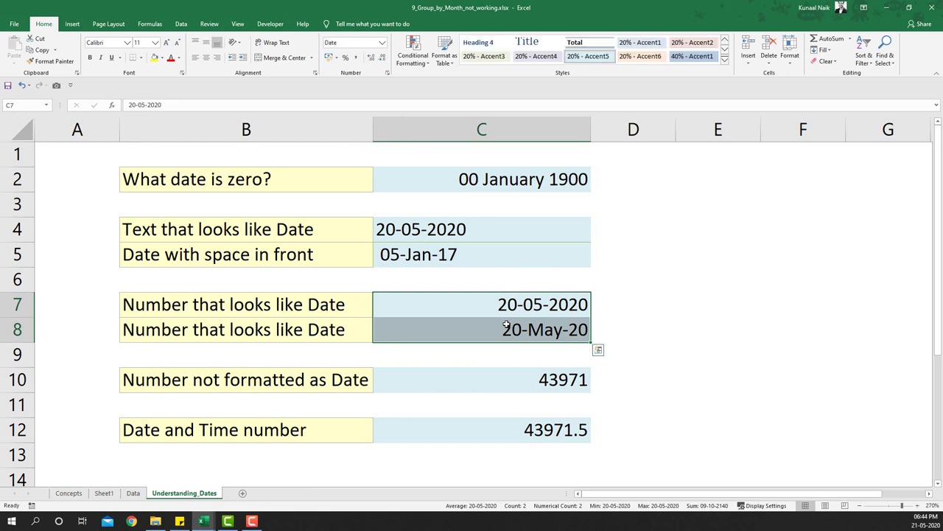
pyautogui.hotkey('ctrl', '1')
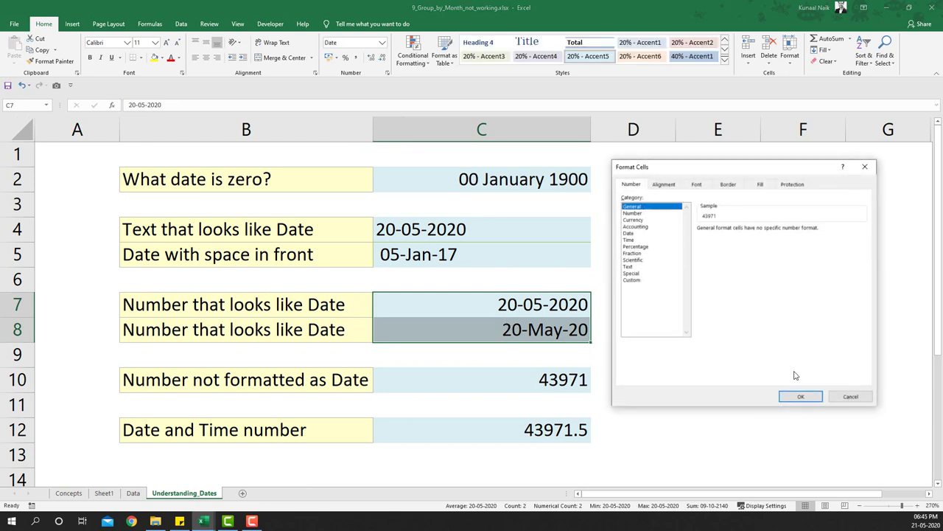
pyautogui.click(801, 396)
pyautogui.click(543, 313)
pyautogui.moveTo(543, 312); pyautogui.dragTo(536, 330)
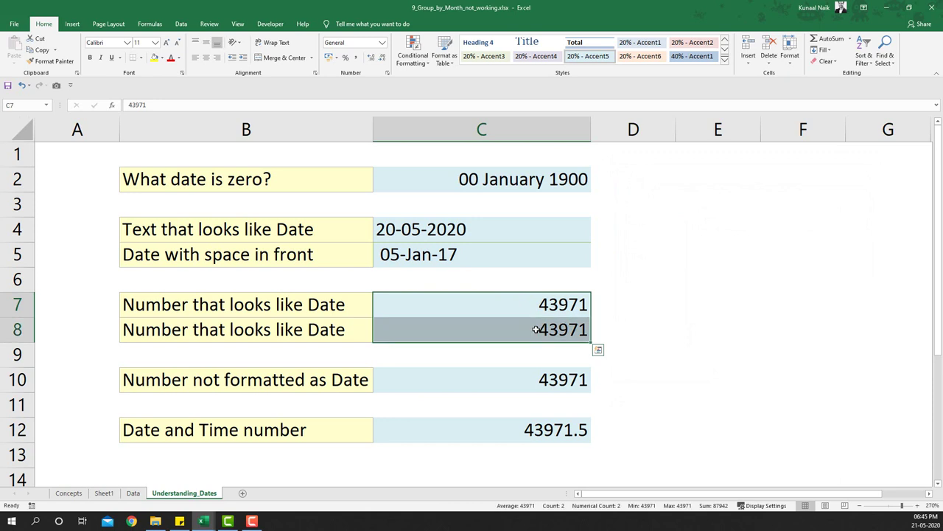
pyautogui.moveTo(472, 235); pyautogui.dragTo(467, 254)
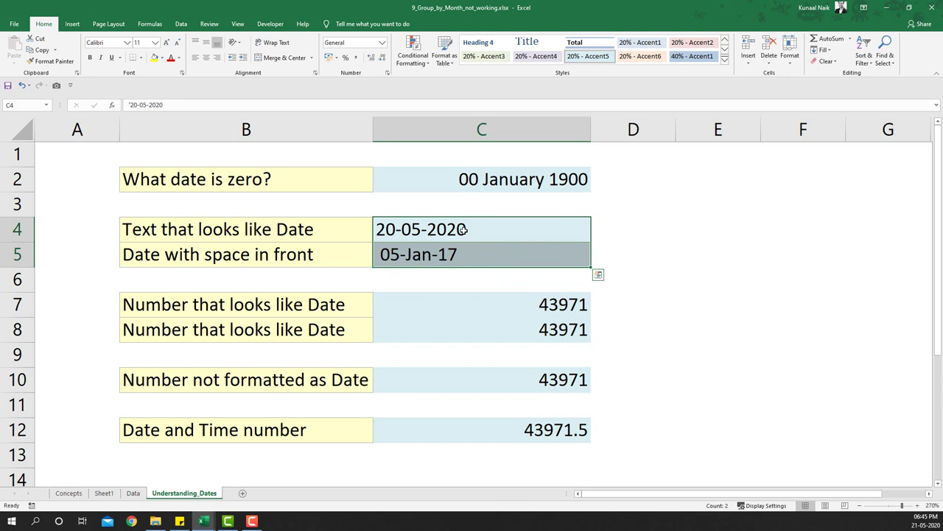
pyautogui.hotkey('ctrl', 'z')
# Step: Format C10 with the '14 March 2012' Date style so 43971 reads 20 May 2020
pyautogui.click(529, 388)
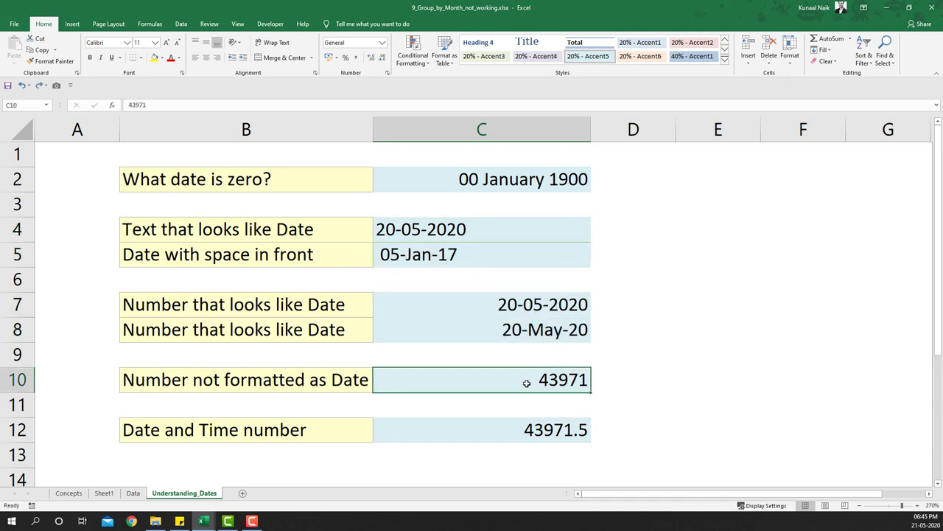
pyautogui.hotkey('ctrl', '1')
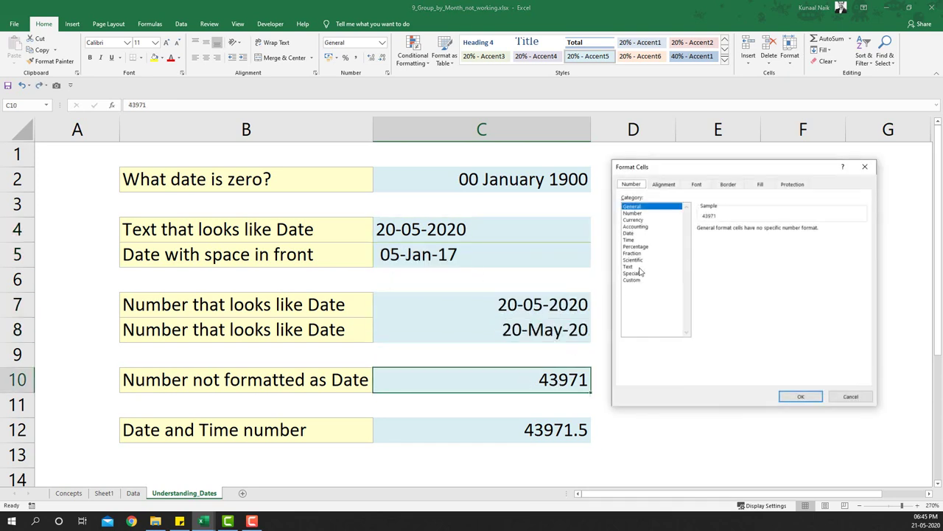
pyautogui.click(638, 234)
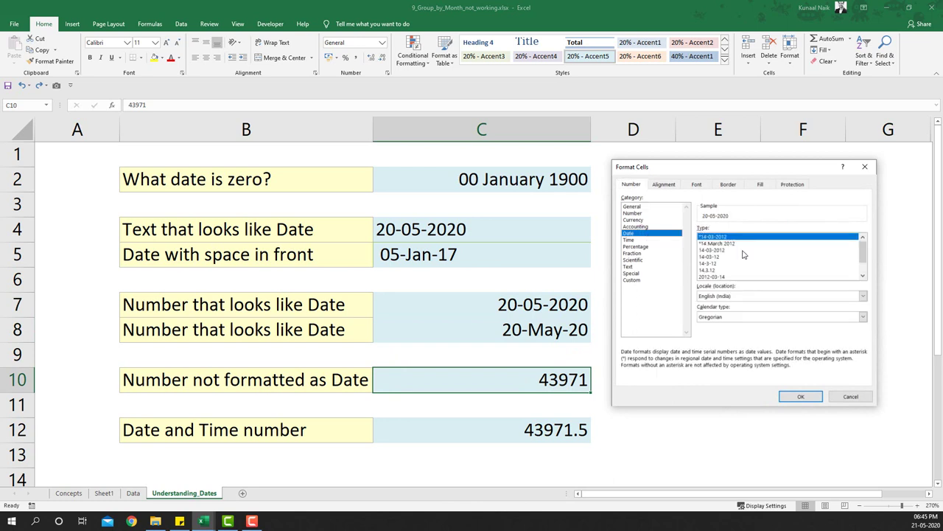
pyautogui.click(728, 243)
pyautogui.click(799, 396)
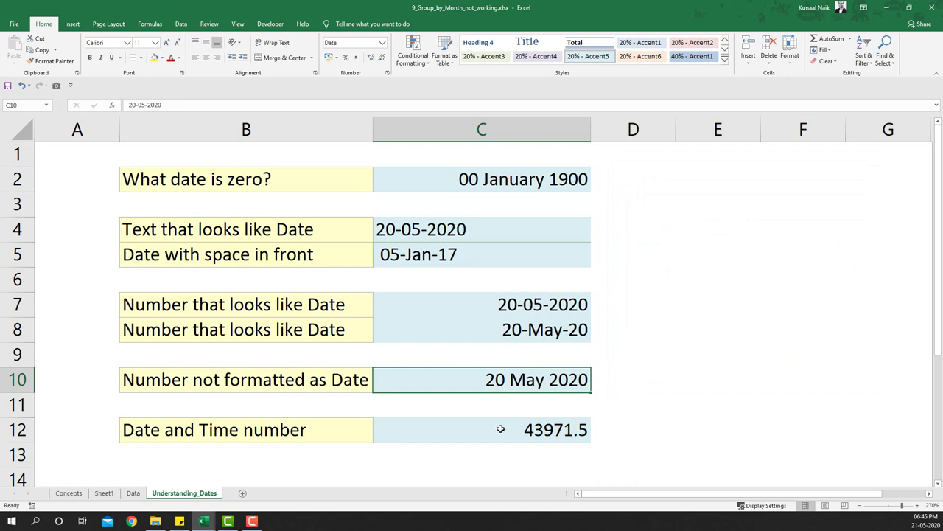
# Step: Look over the date-and-time value 43971.5 in C12 and return to C10
pyautogui.moveTo(293, 430); pyautogui.dragTo(411, 429)
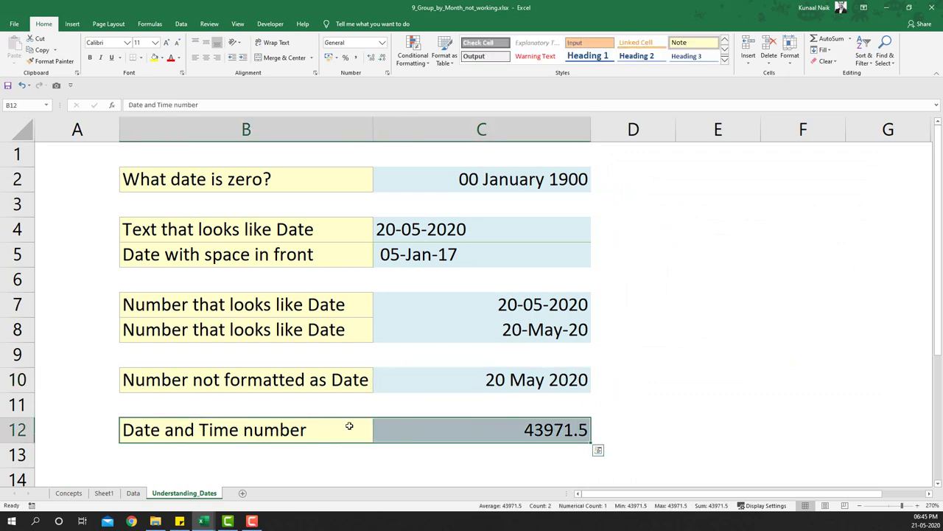
pyautogui.click(423, 432)
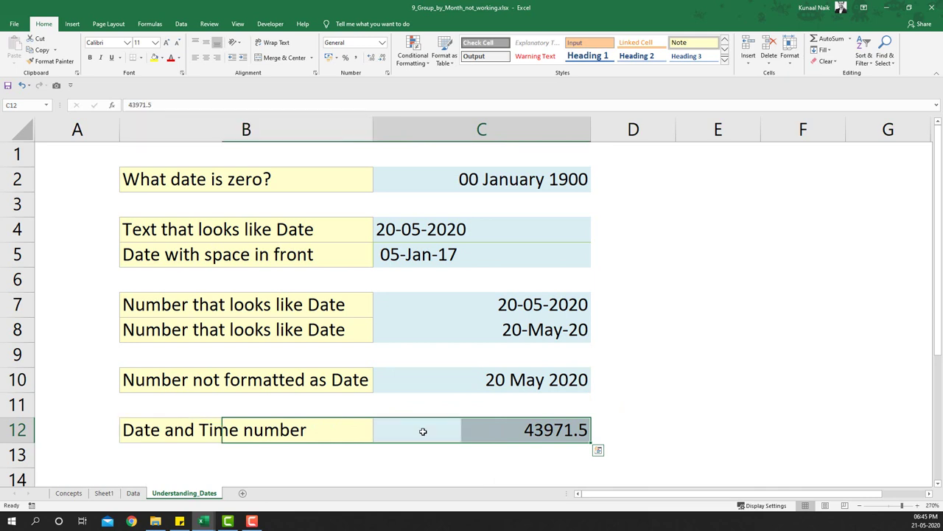
pyautogui.click(499, 380)
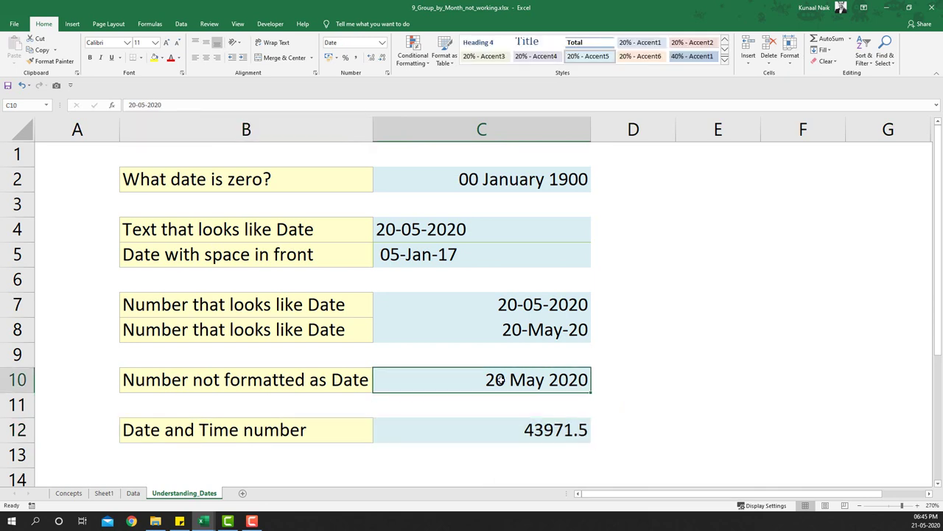
# Step: Give C12 a time-only Time format so 43971.5 displays as 12.00.00 PM
pyautogui.click(514, 431)
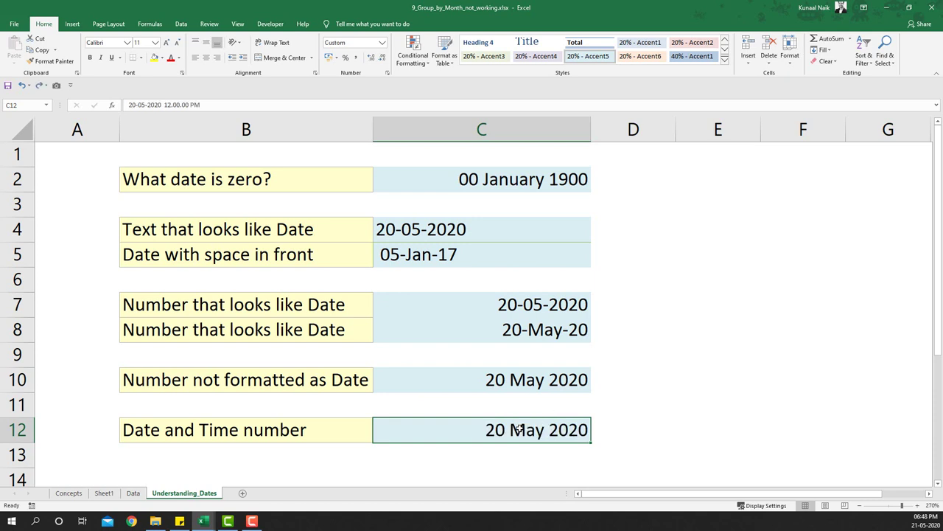
pyautogui.hotkey('ctrl', '1')
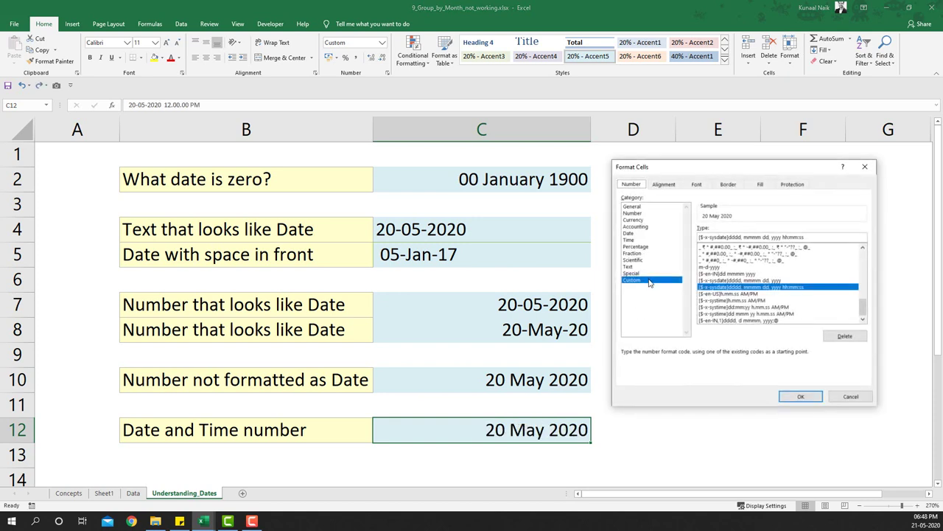
pyautogui.click(638, 233)
pyautogui.click(638, 241)
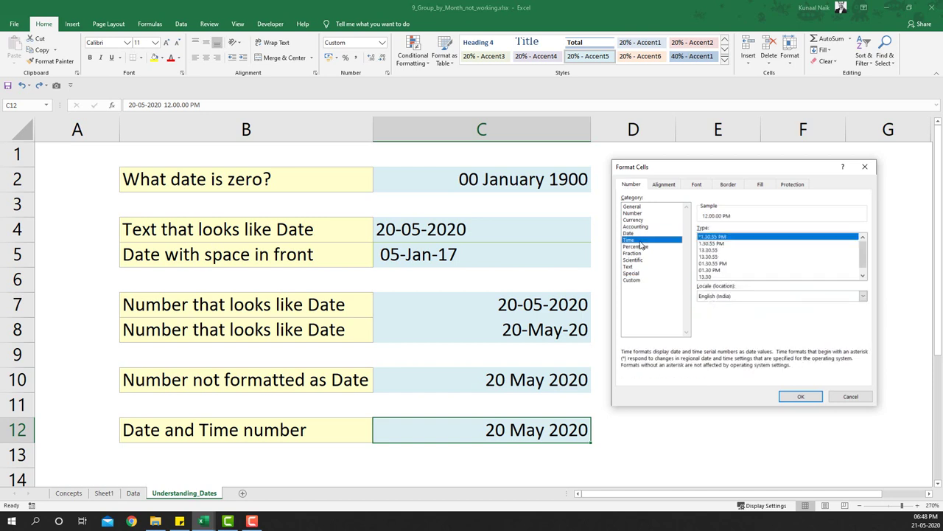
pyautogui.click(796, 396)
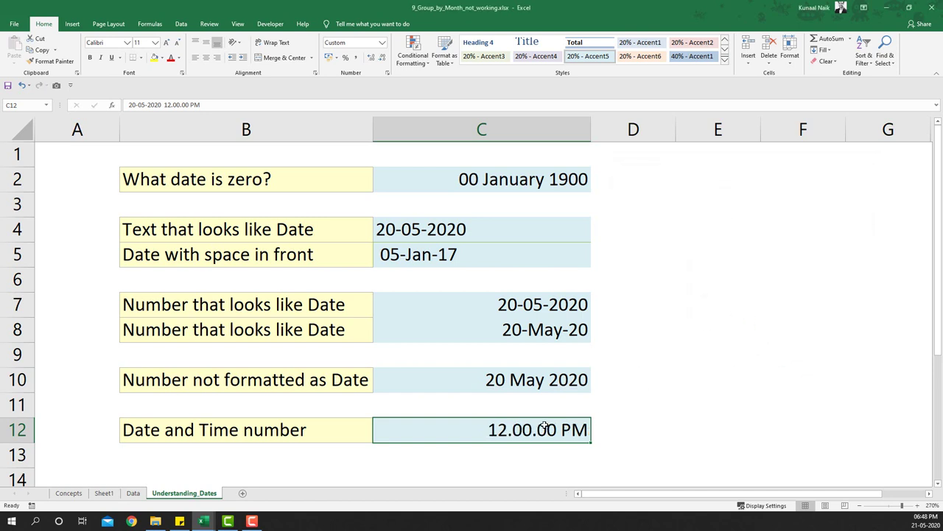
pyautogui.hotkey('ctrl', '1')
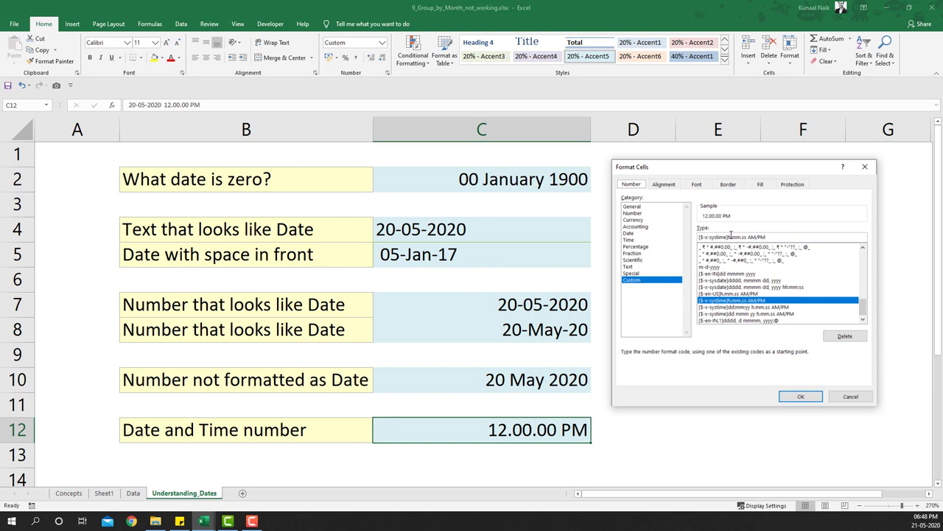
# Step: Replace the locale prefix in C12's custom code with a dd mmmm yyyy date part before the time
pyautogui.moveTo(729, 237); pyautogui.dragTo(692, 236)
pyautogui.press('BackSpace')
pyautogui.write('dd mmmm')
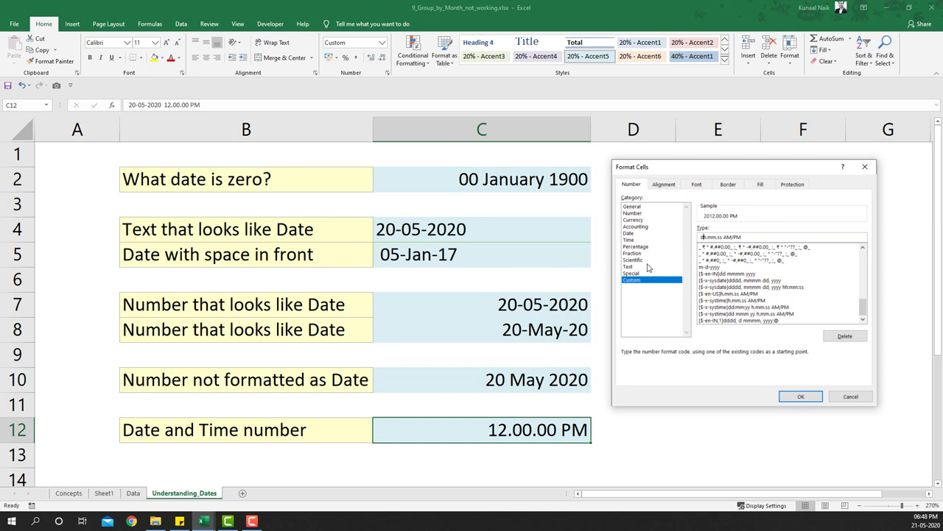
pyautogui.write(' yyy')
pyautogui.click(801, 396)
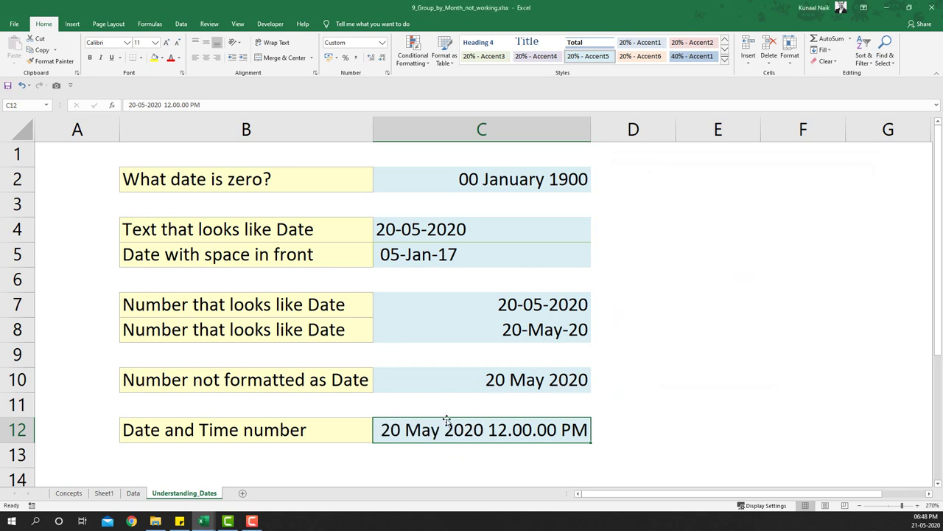
pyautogui.hotkey('ctrl', 'z')
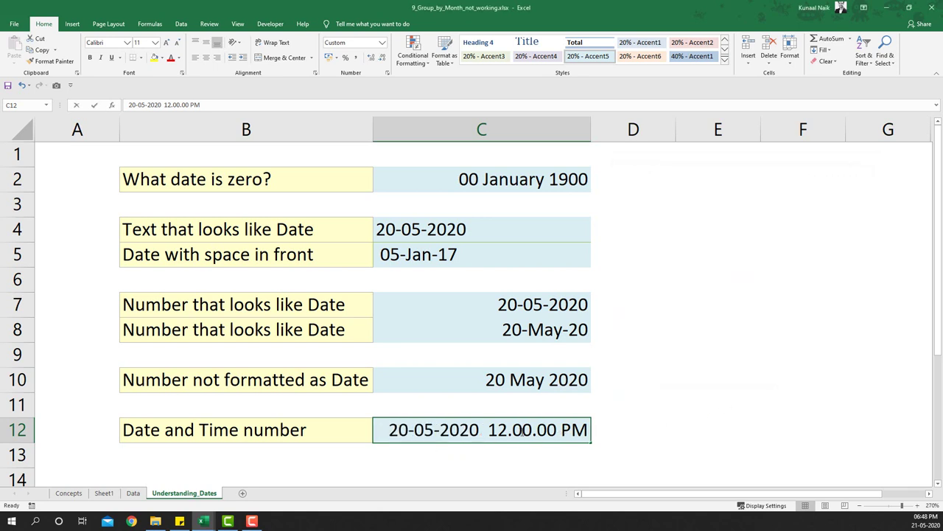
pyautogui.hotkey('ctrl', 'y')
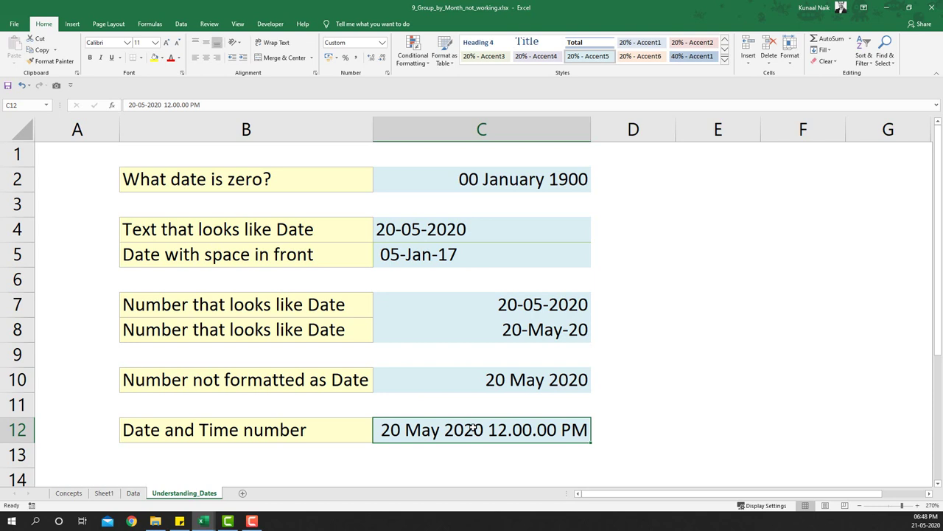
pyautogui.hotkey('ctrl', '1')
# Step: Return C12 to General format and change its value to 43971.457
pyautogui.click(633, 206)
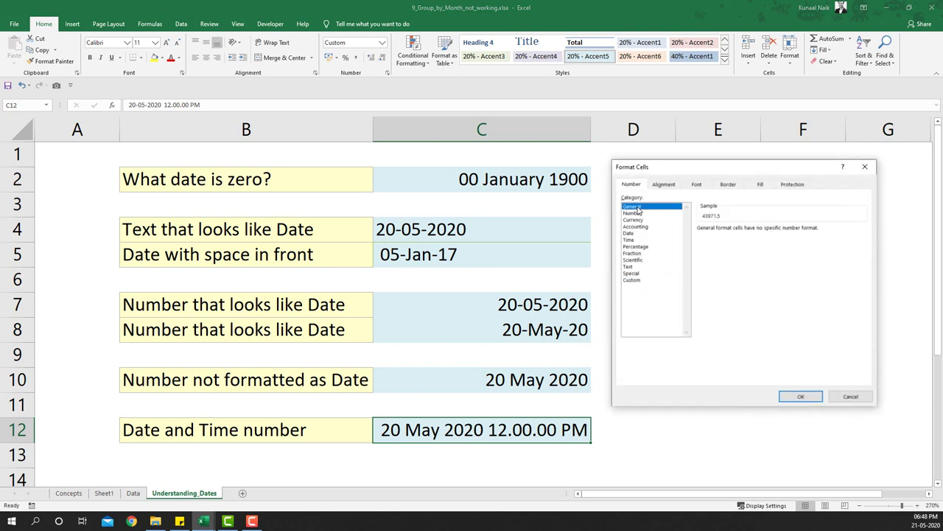
pyautogui.click(790, 396)
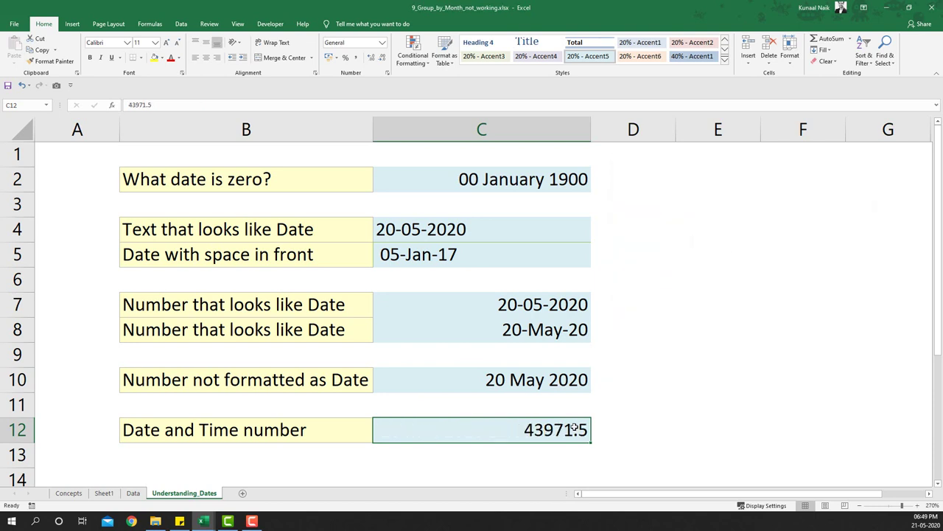
pyautogui.doubleClick(575, 430)
pyautogui.write('45')
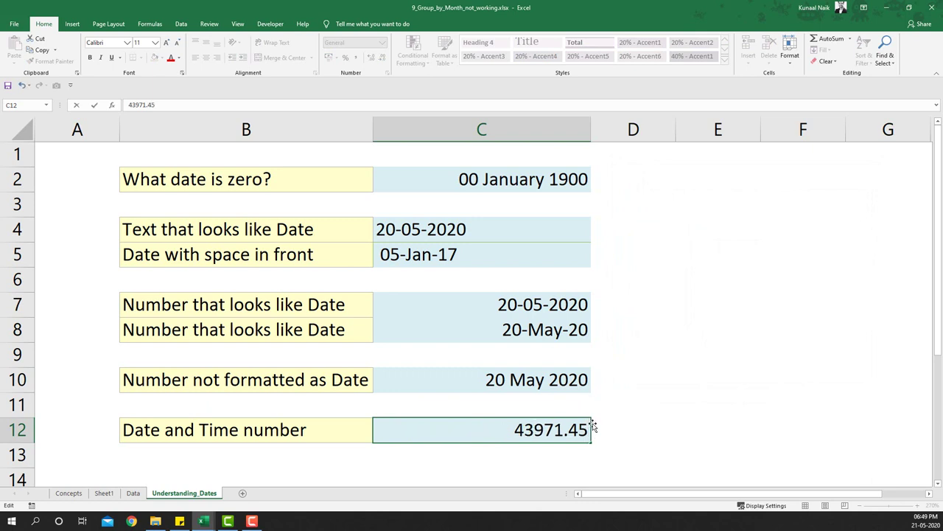
pyautogui.write('7')
pyautogui.click(634, 439)
pyautogui.click(560, 430)
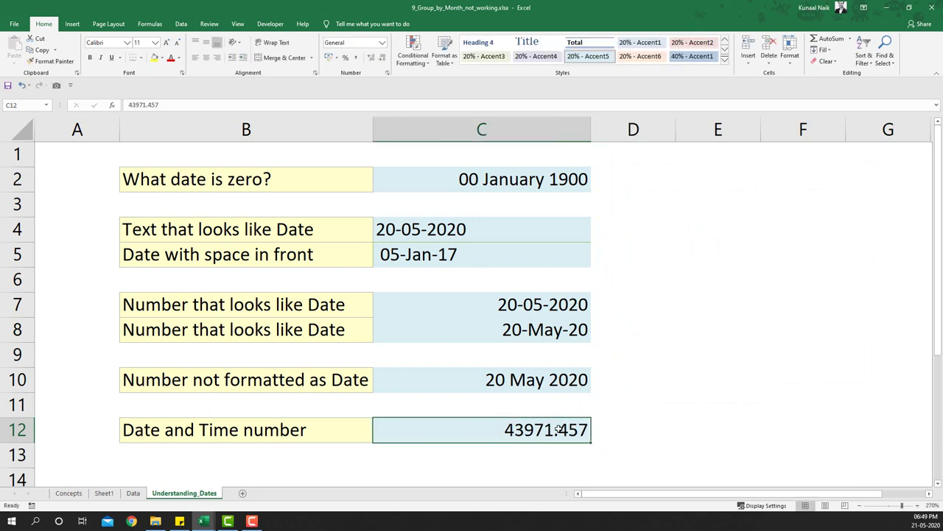
# Step: Browse C12's Custom number format codes for the date-time options
pyautogui.hotkey('ctrl', '1')
pyautogui.click(639, 273)
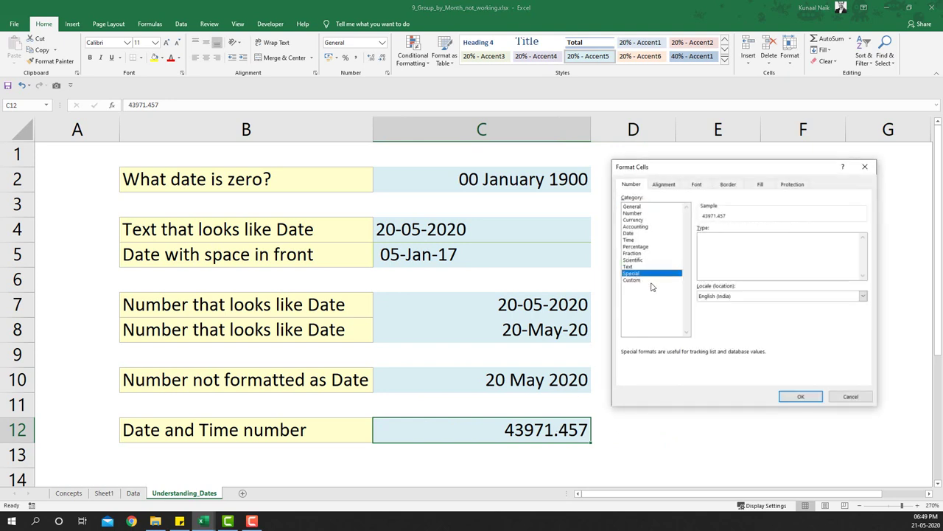
pyautogui.click(641, 280)
pyautogui.moveTo(866, 262); pyautogui.dragTo(857, 323)
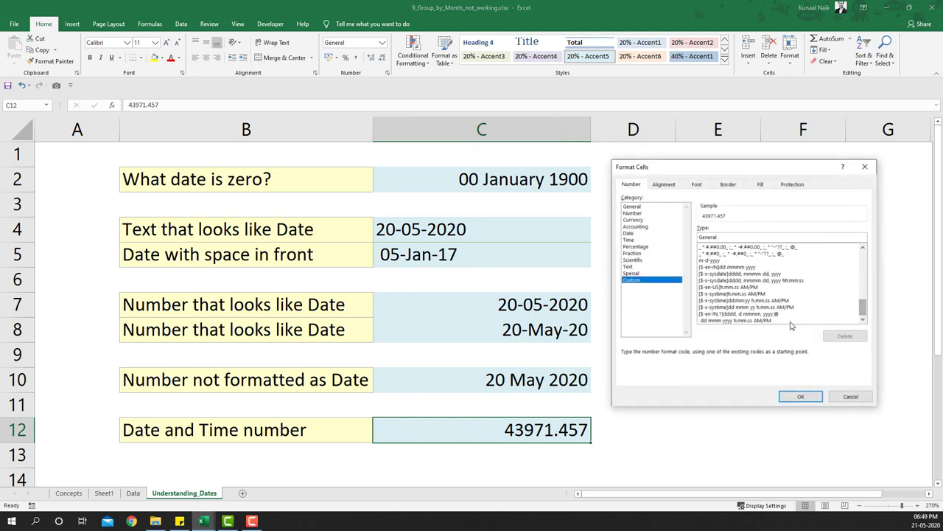
# Step: Apply the dd mmm yyyy h.mm.ss AM/PM code to C12 and AutoFit column C
pyautogui.click(776, 321)
pyautogui.click(794, 396)
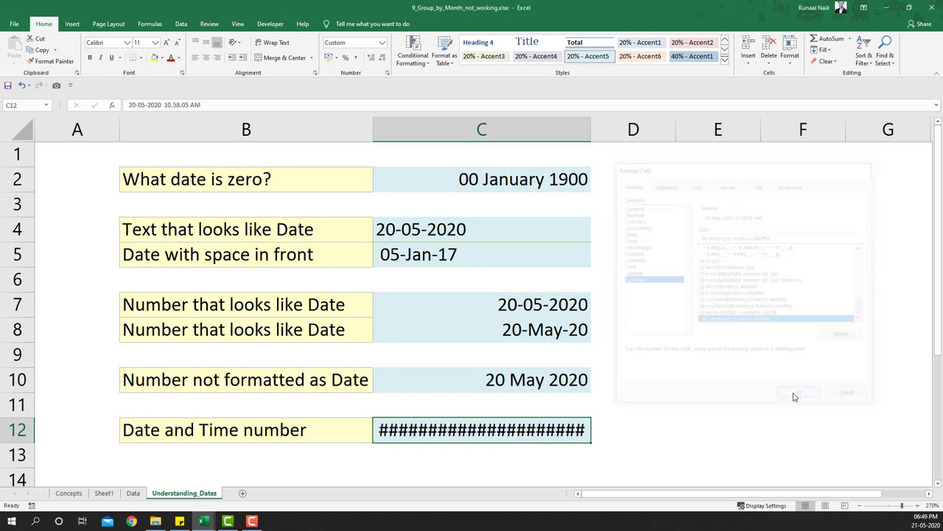
pyautogui.doubleClick(590, 129)
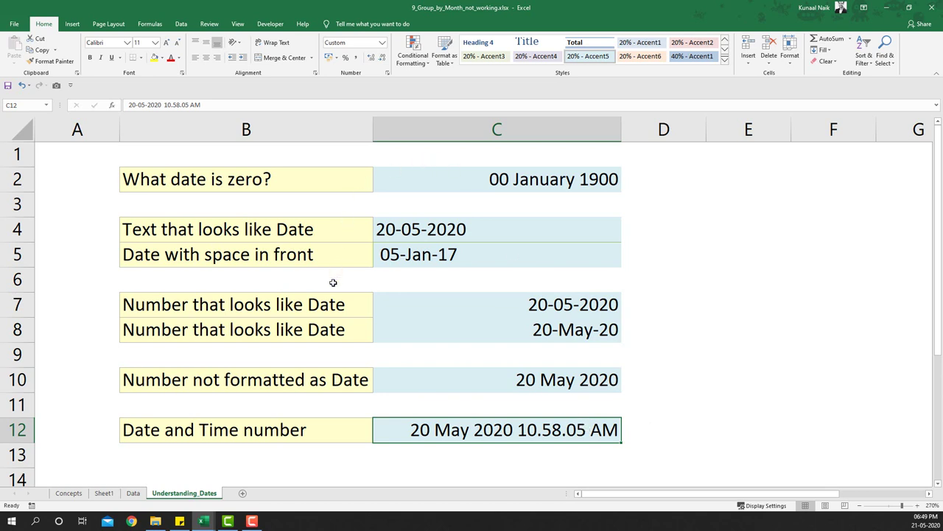
pyautogui.click(133, 493)
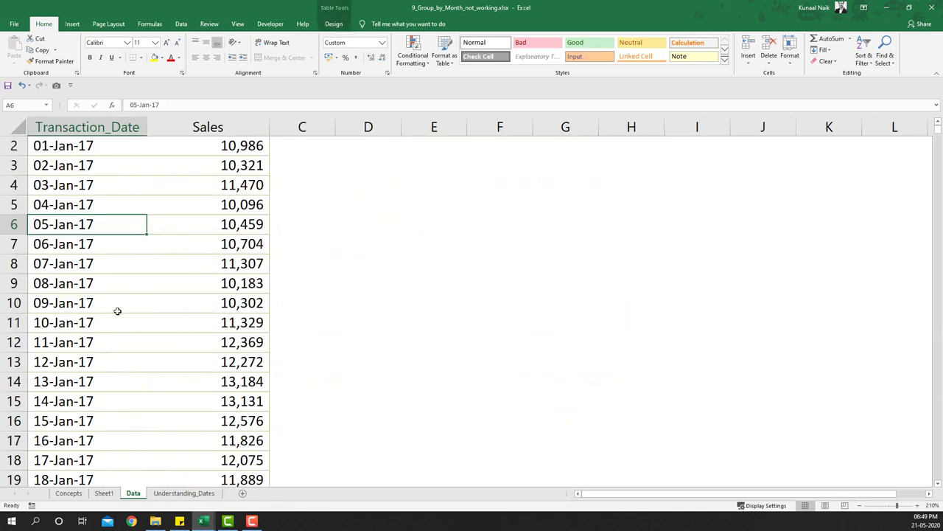
pyautogui.click(80, 260)
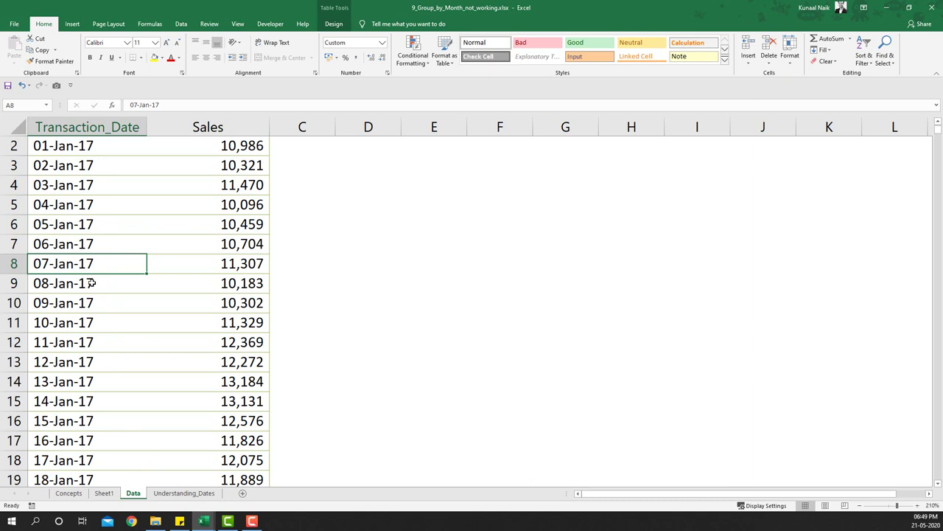
pyautogui.hotkey('ctrl', 'Home')
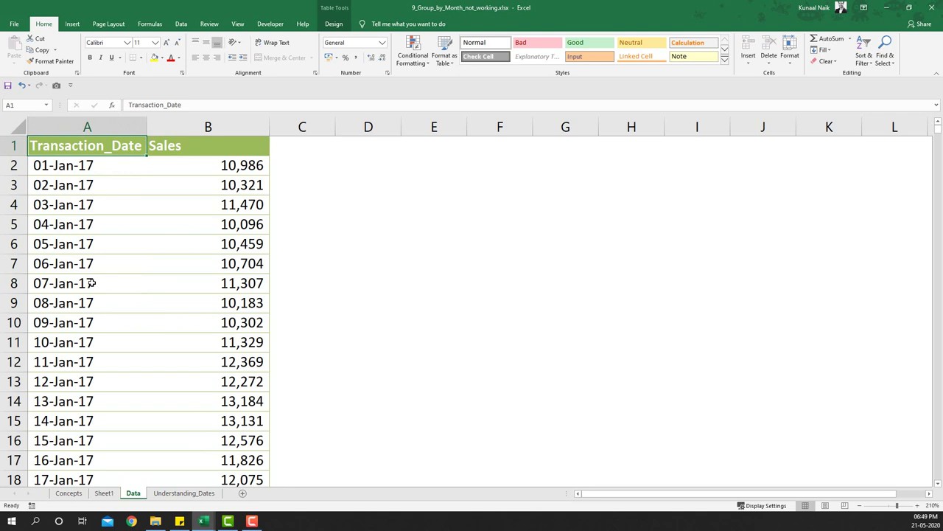
pyautogui.press('Down')
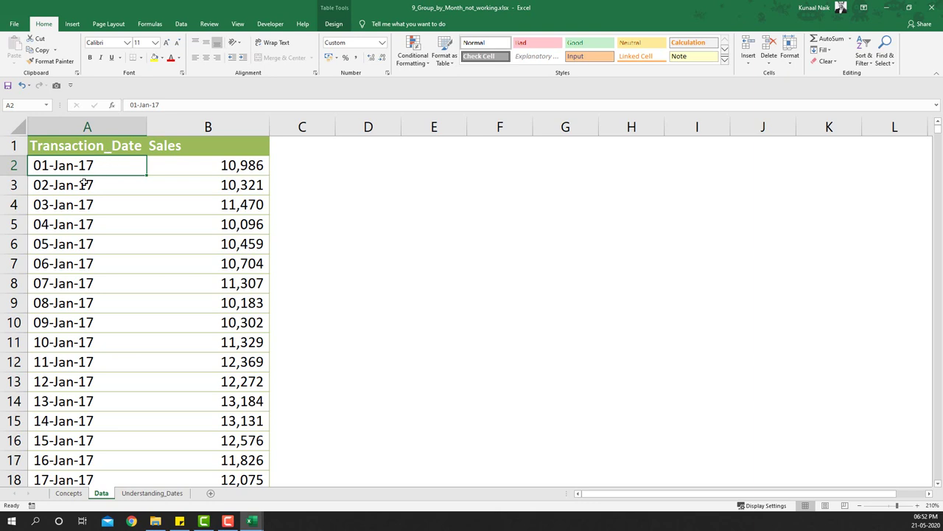
pyautogui.click(133, 106)
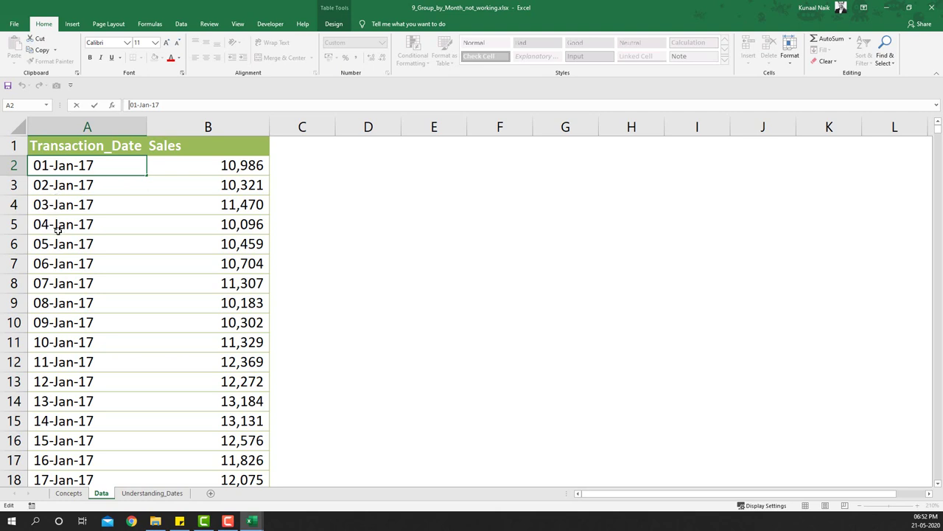
pyautogui.press('Escape')
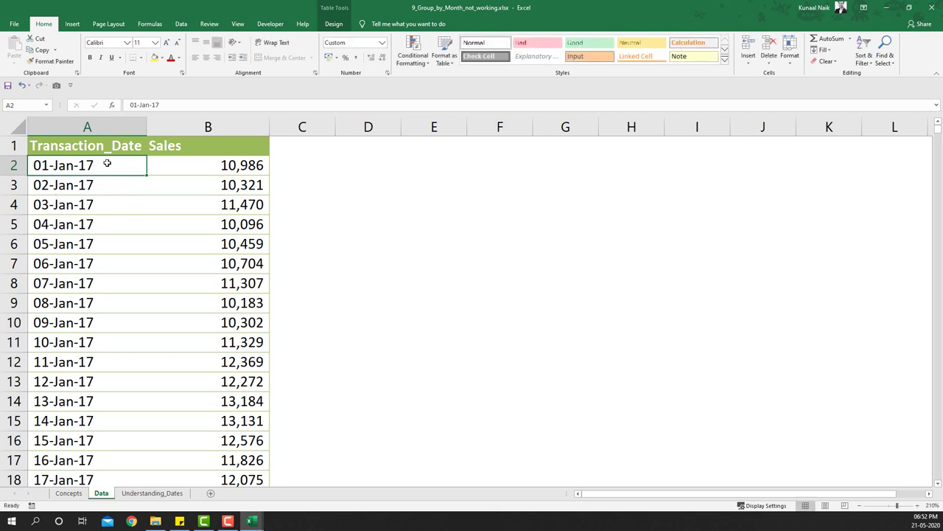
pyautogui.hotkey('shift', 'Down')
pyautogui.hotkey('shift', 'Down')
pyautogui.hotkey('shift', 'Down')
pyautogui.hotkey('shift', 'Down')
pyautogui.hotkey('shift', 'Down')
pyautogui.click(87, 224)
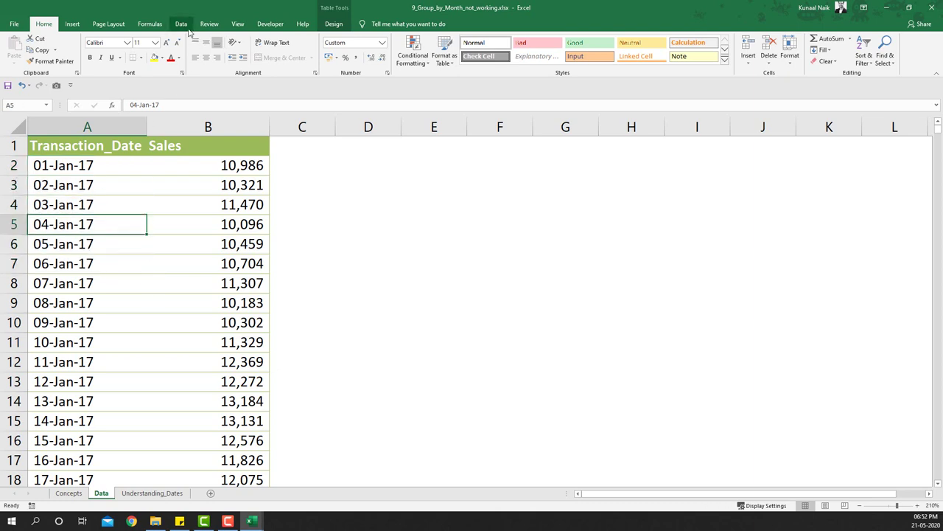
pyautogui.click(181, 23)
pyautogui.click(508, 59)
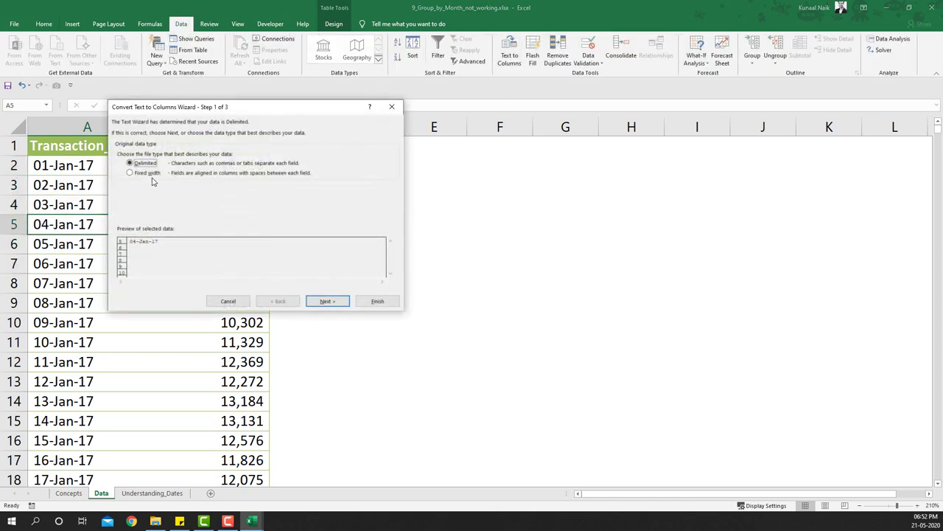
pyautogui.click(330, 300)
pyautogui.click(330, 301)
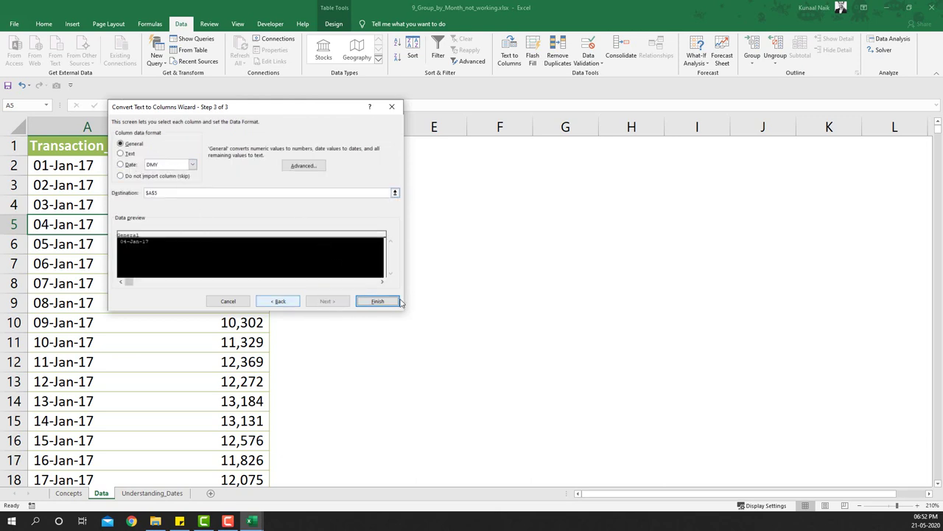
pyautogui.click(228, 301)
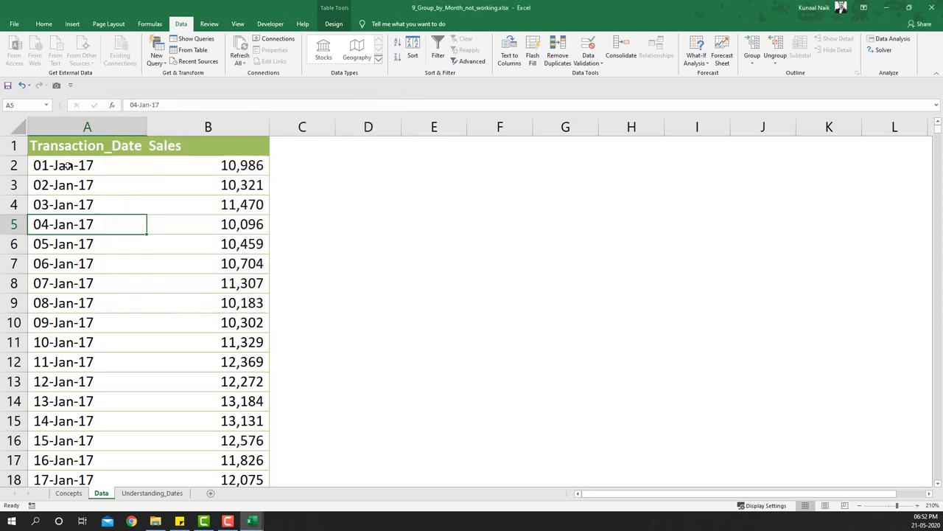
pyautogui.click(46, 165)
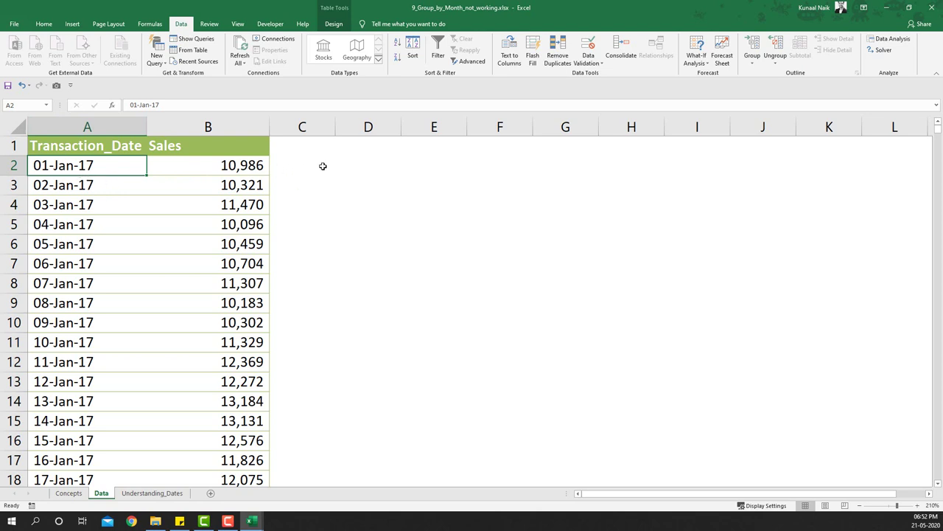
pyautogui.click(366, 167)
# Step: Fill helper column C with =TRIM([@[Transaction_Date]]) for every row
pyautogui.press('Left')
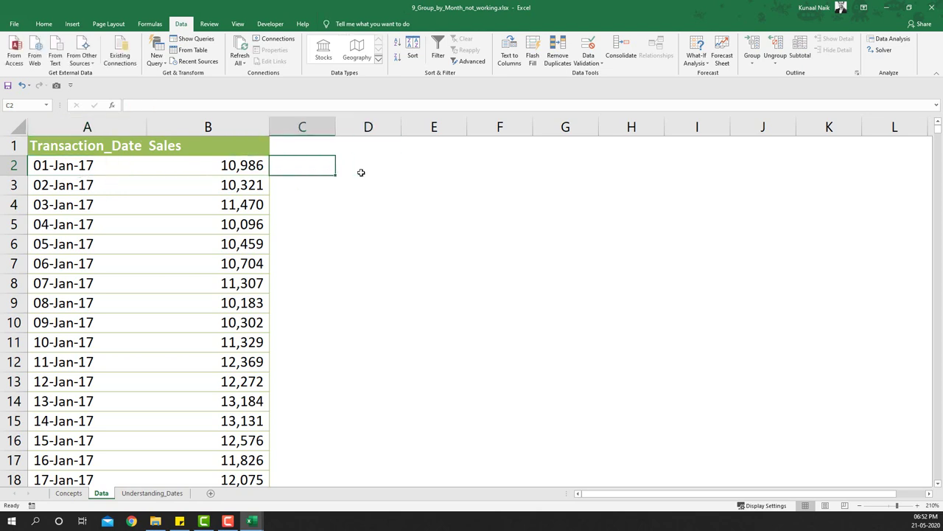
pyautogui.write('=tri')
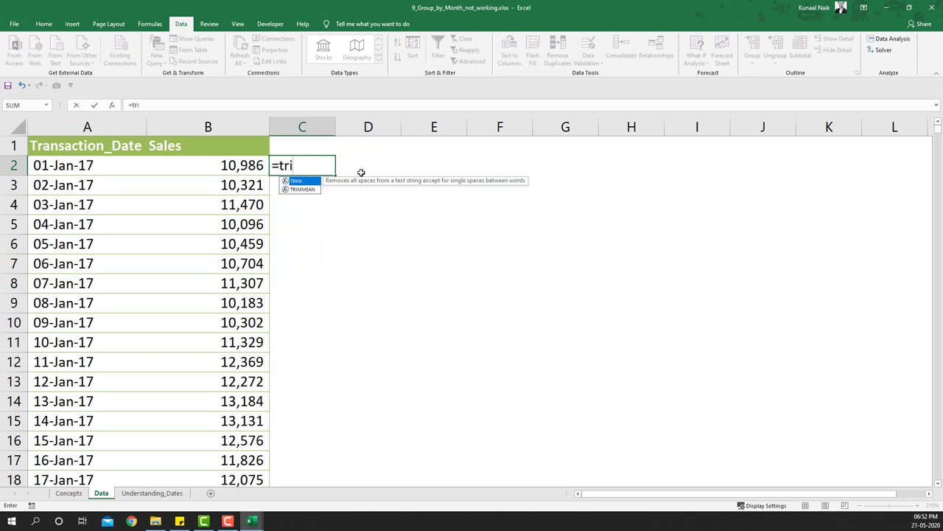
pyautogui.press('Tab')
pyautogui.press('Left')
pyautogui.press('Left')
pyautogui.write(')')
pyautogui.press('Return')
# Step: Copy the trimmed dates C2:C1096 and paste them as values over Transaction_Date from A2
pyautogui.press('Up')
pyautogui.hotkey('ctrl', 'shift', 'Down')
pyautogui.hotkey('ctrl', 'c')
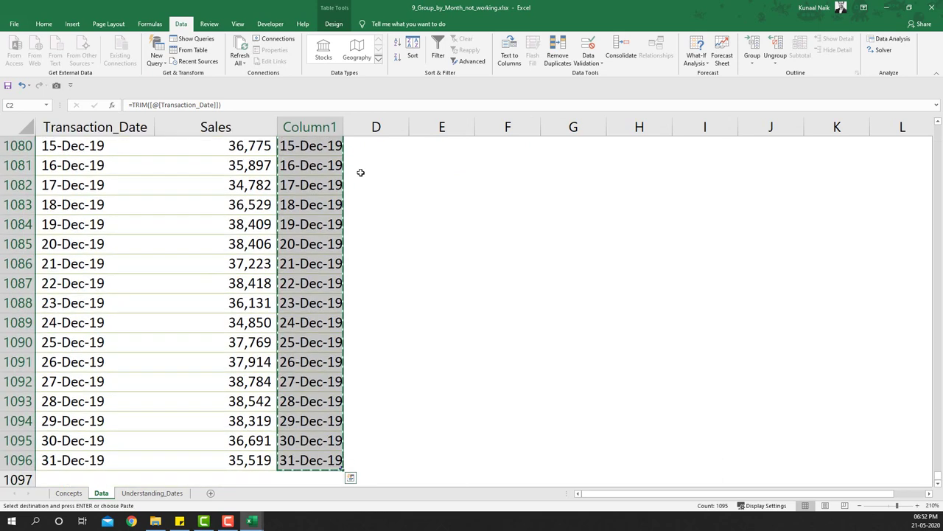
pyautogui.hotkey('ctrl', 'Home')
pyautogui.press('Down')
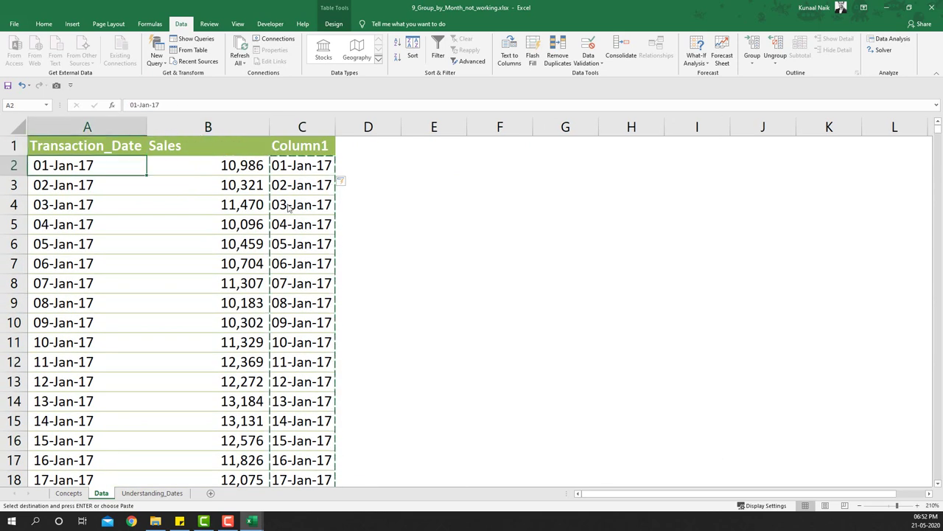
pyautogui.click(43, 23)
pyautogui.click(14, 59)
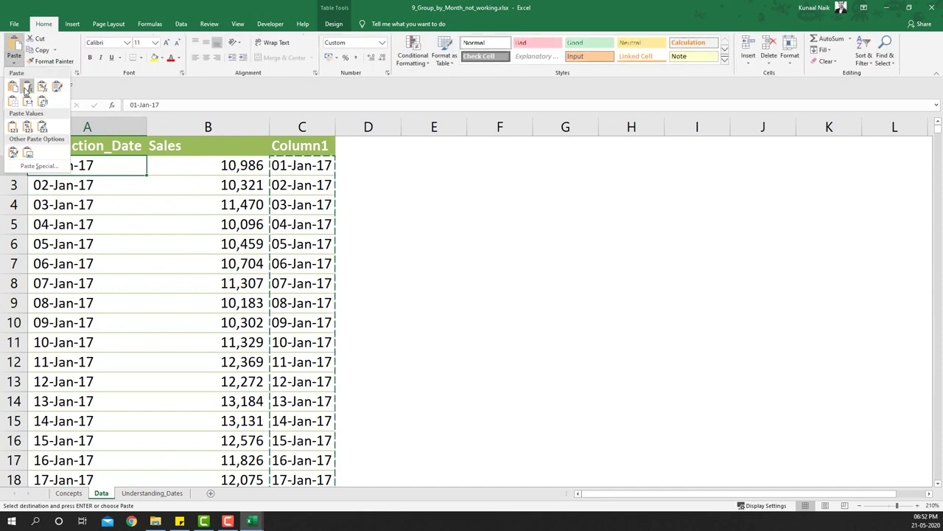
pyautogui.click(12, 127)
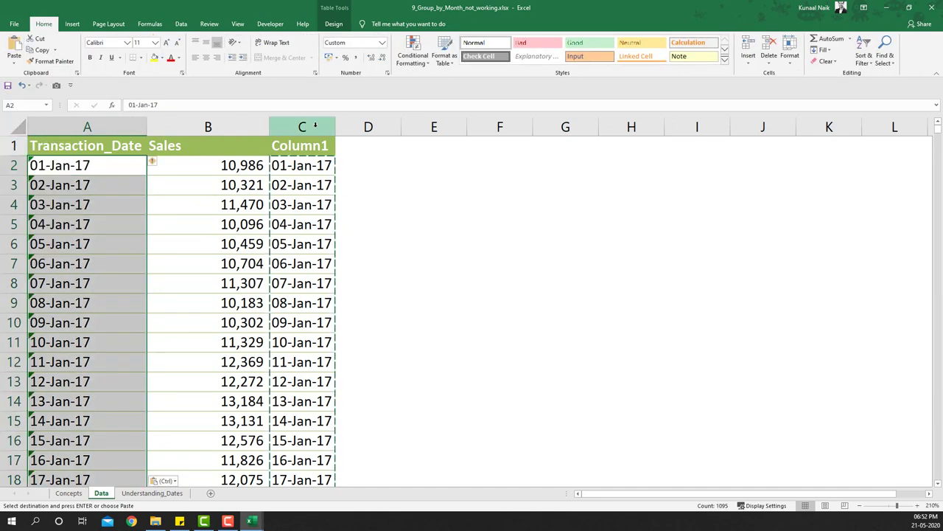
# Step: Delete the Column1 helper column and check the content of cell A5
pyautogui.rightClick(315, 125)
pyautogui.click(347, 207)
pyautogui.click(143, 216)
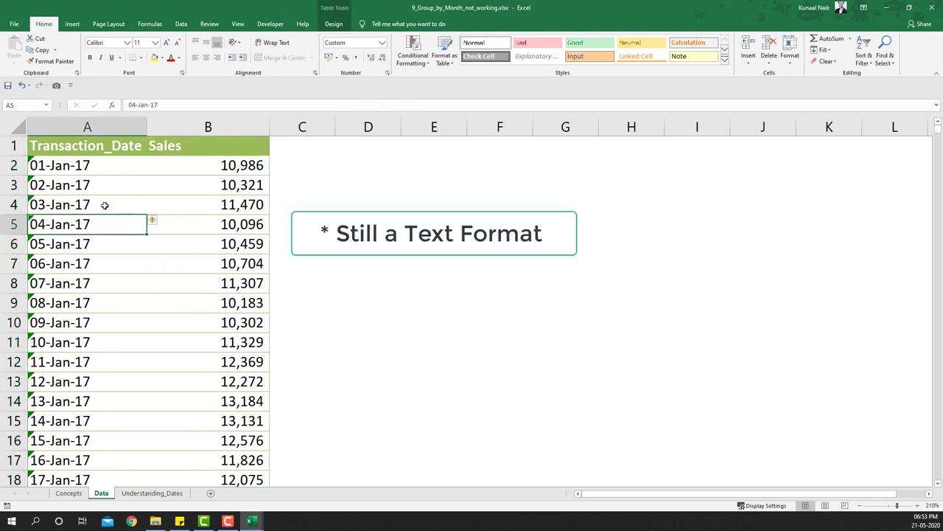
# Step: Convert the text dates in A2:A1096 to real dates with 20XX years, then spot-check A7 and A10
pyautogui.click(75, 169)
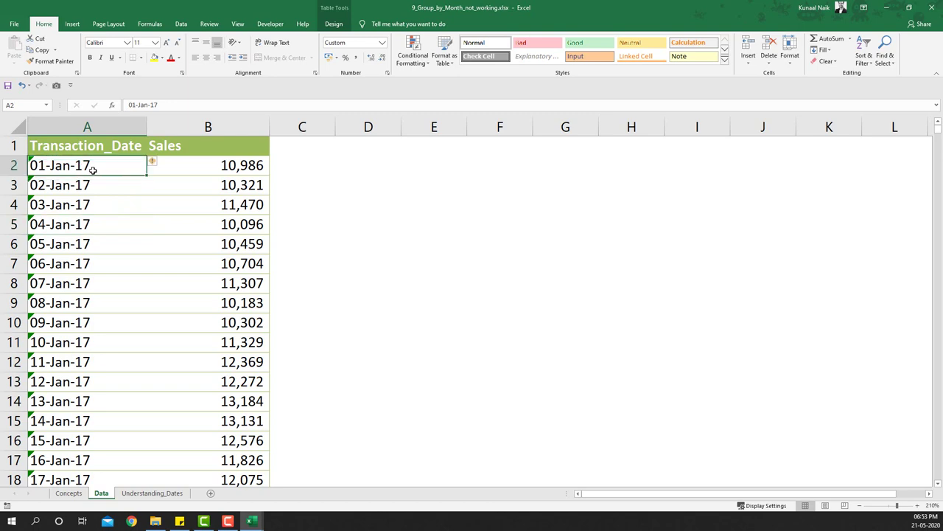
pyautogui.hotkey('ctrl', 'shift', 'Down')
pyautogui.moveTo(937, 476); pyautogui.dragTo(938, 128)
pyautogui.click(160, 163)
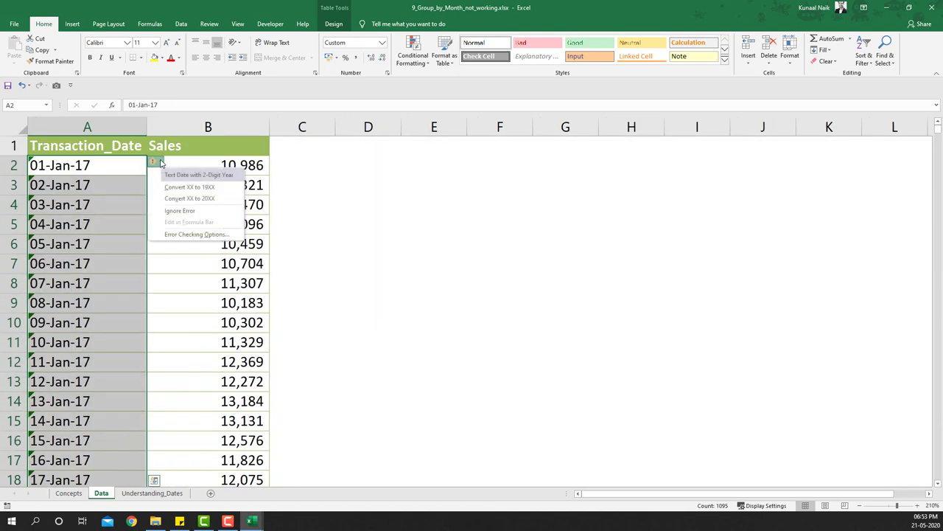
pyautogui.click(214, 199)
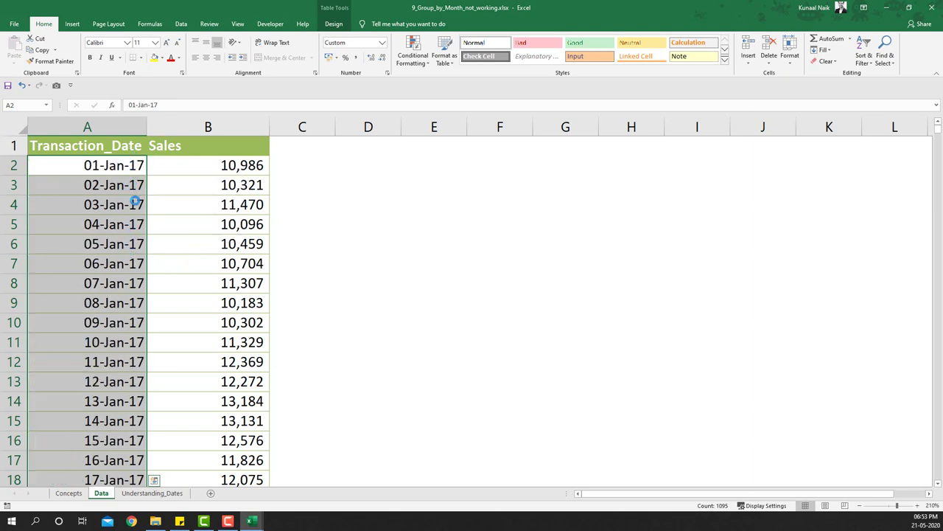
pyautogui.click(125, 258)
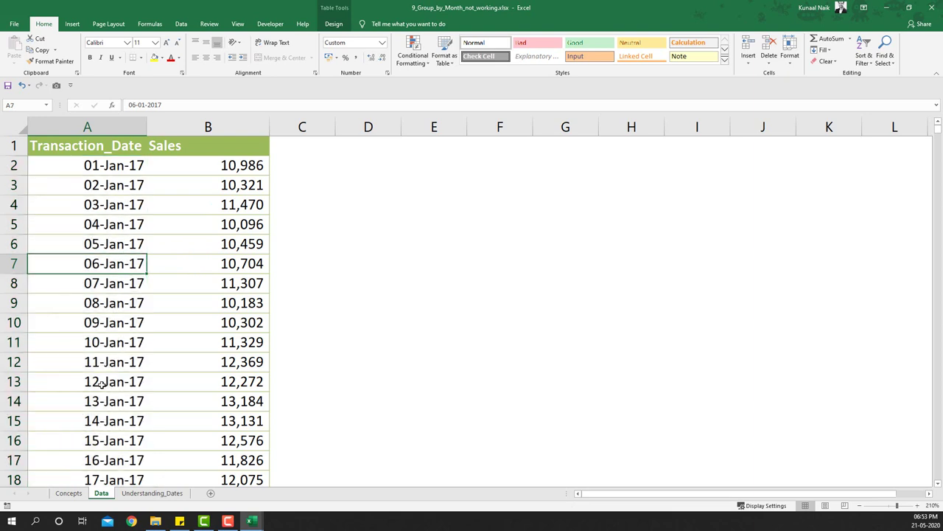
pyautogui.click(132, 315)
# Step: Insert a pivot table on a new sheet with Transaction_Date in Rows and Sales in Values
pyautogui.click(72, 24)
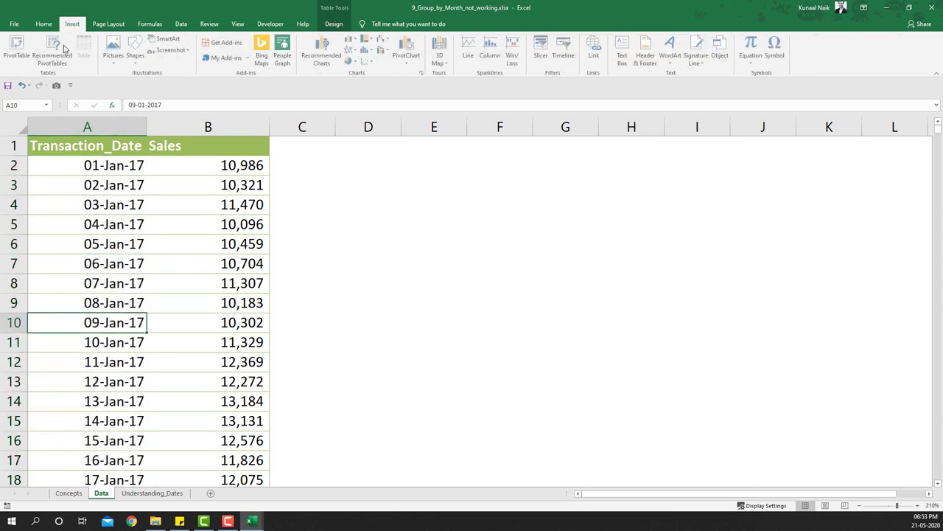
pyautogui.click(18, 49)
pyautogui.click(289, 286)
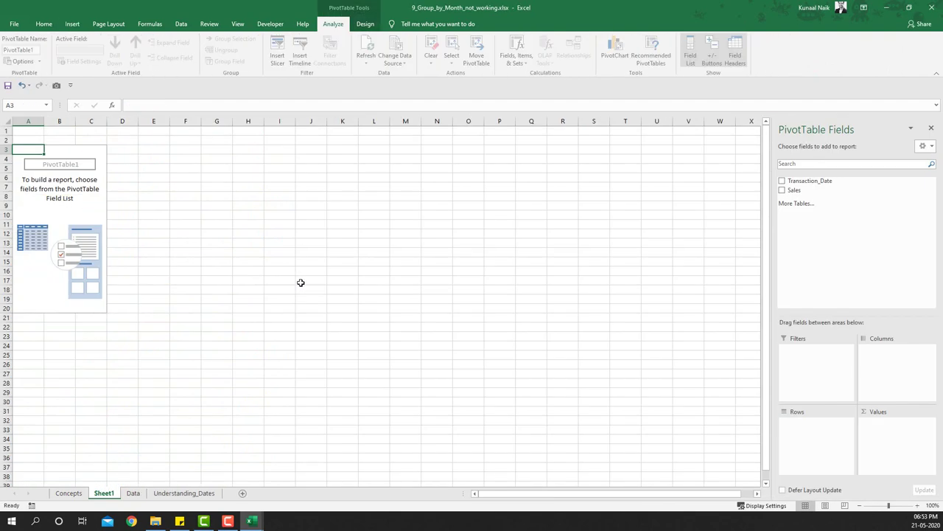
pyautogui.moveTo(811, 182); pyautogui.dragTo(829, 441)
pyautogui.moveTo(796, 190); pyautogui.dragTo(901, 440)
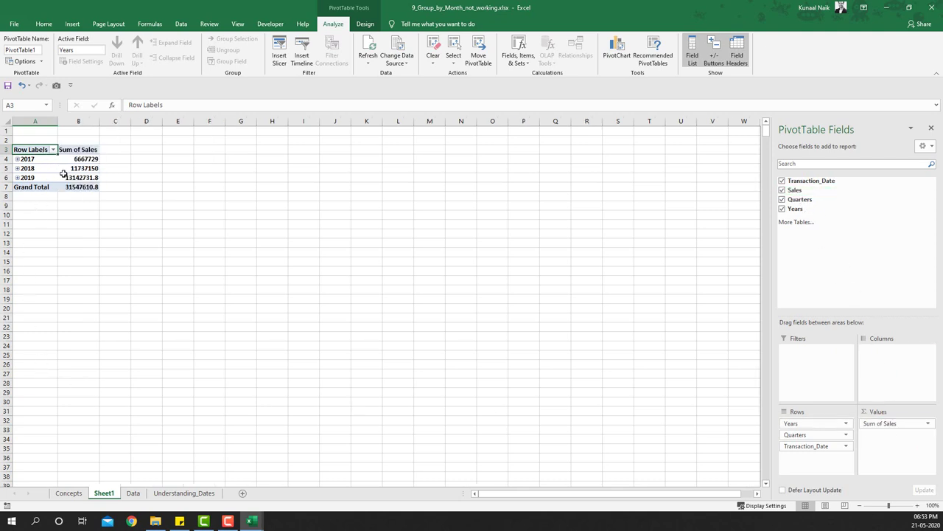
# Step: Remove Quarters so 2017 and 2018 expand straight into months, and zoom to 110%
pyautogui.click(16, 159)
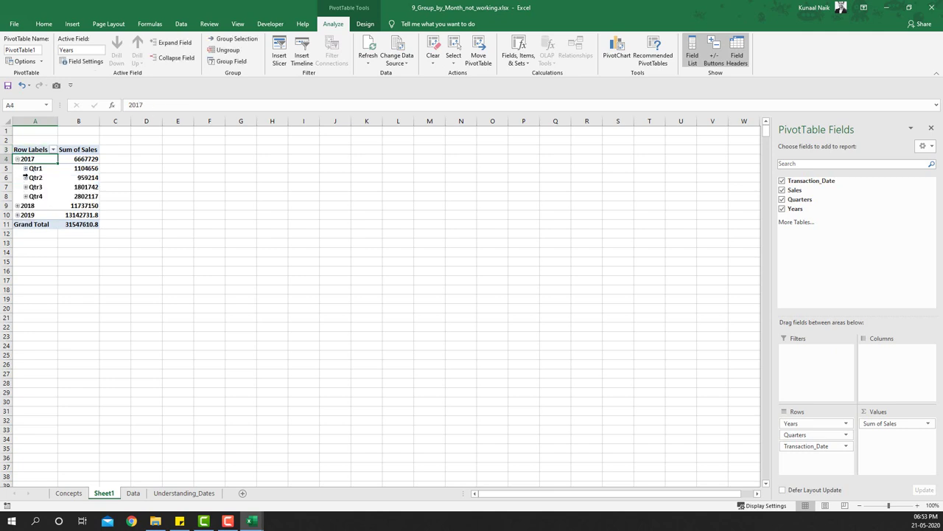
pyautogui.click(26, 169)
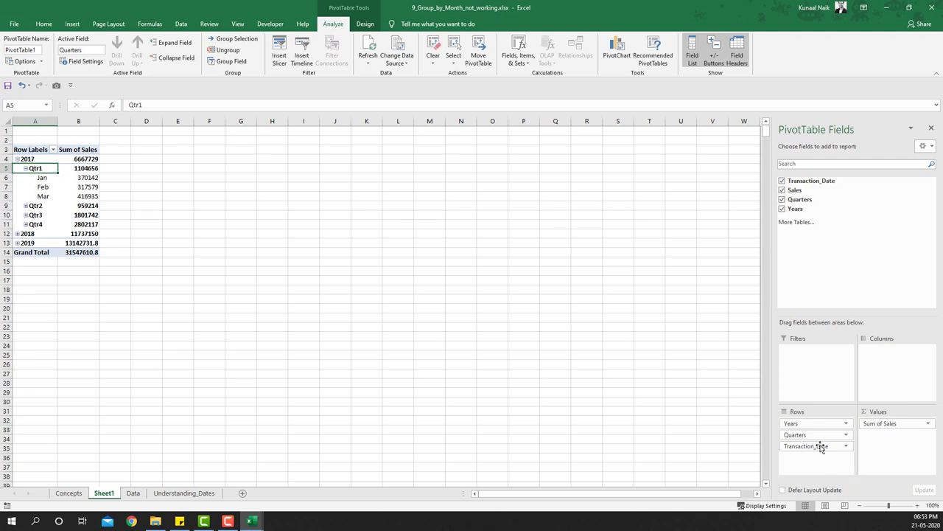
pyautogui.moveTo(803, 439); pyautogui.dragTo(796, 267)
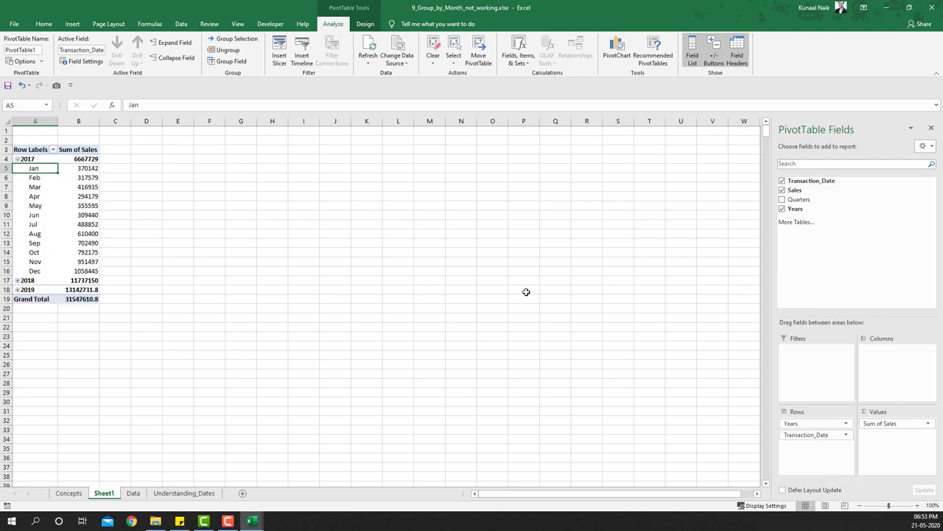
pyautogui.click(18, 281)
pyautogui.click(918, 505)
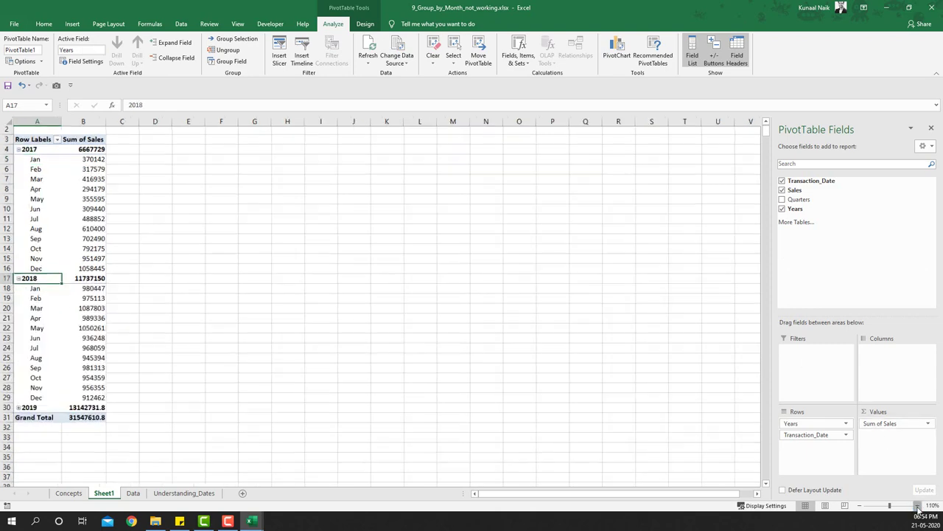
pyautogui.scroll(1, 261, 390)
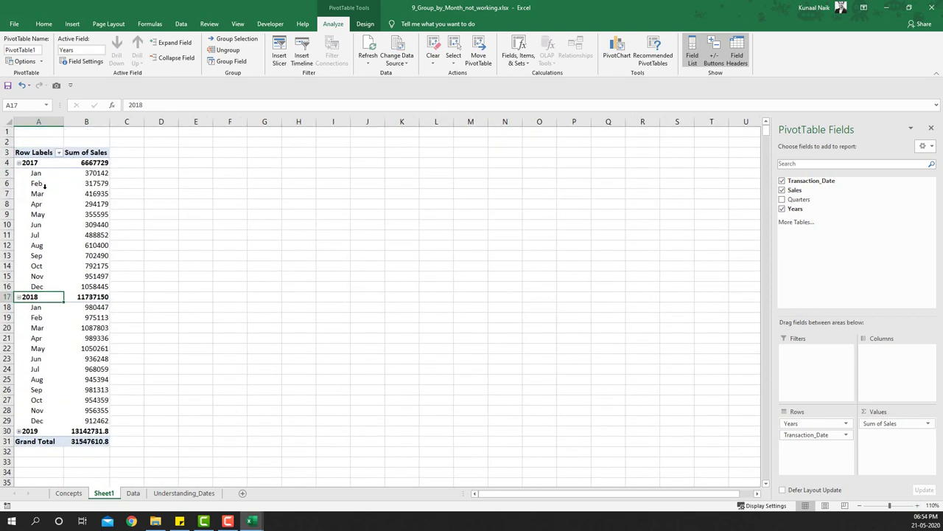